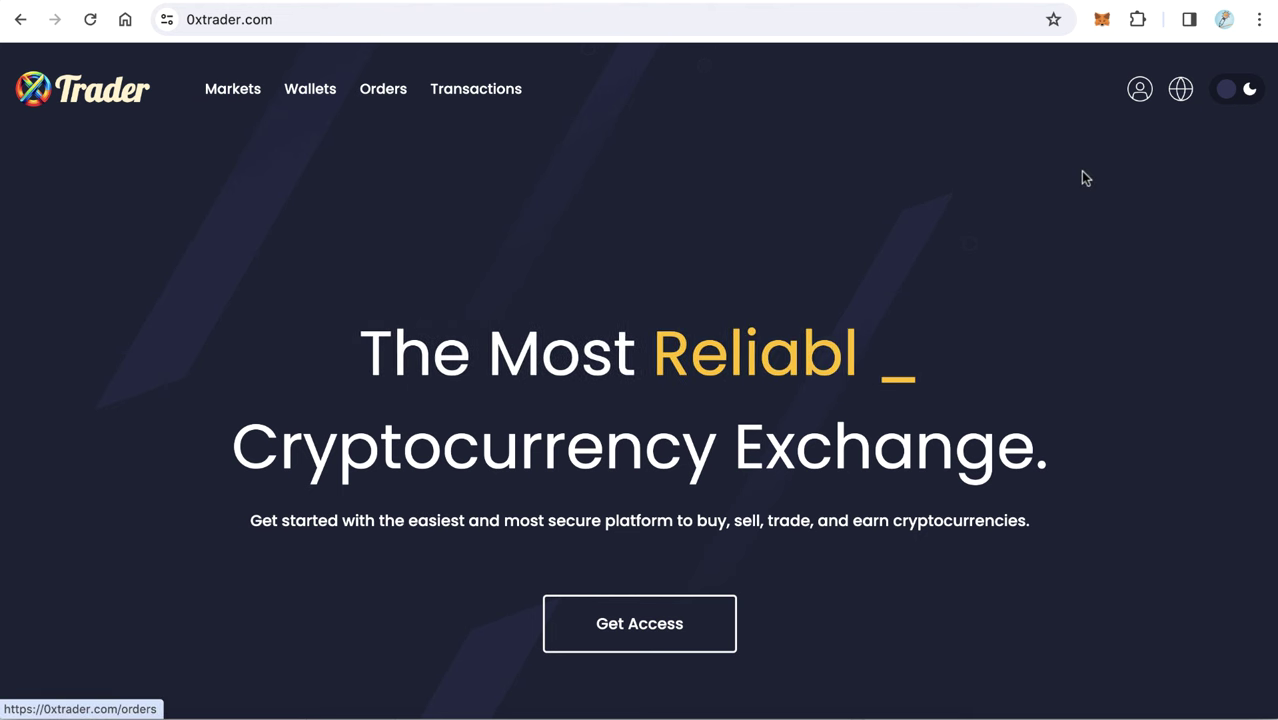
# Open the account profile's Vouchers section in 0xTrader.
pyautogui.click(1140, 89)
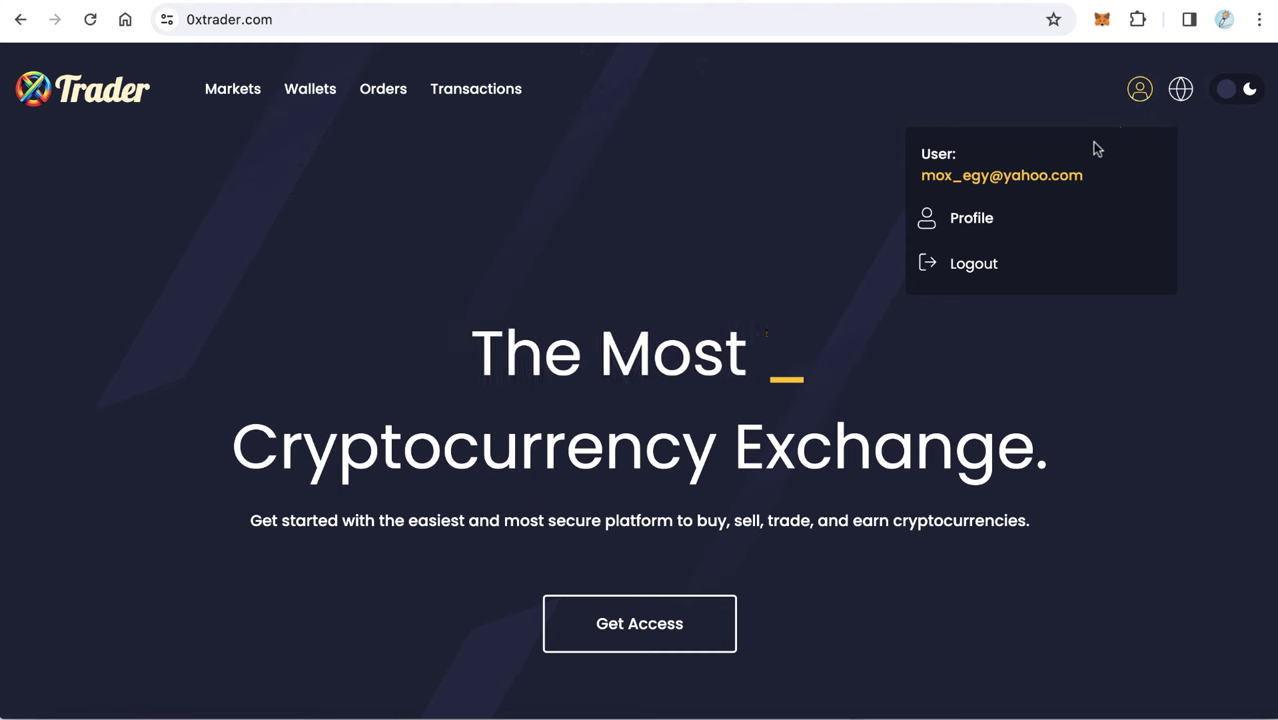
pyautogui.click(980, 230)
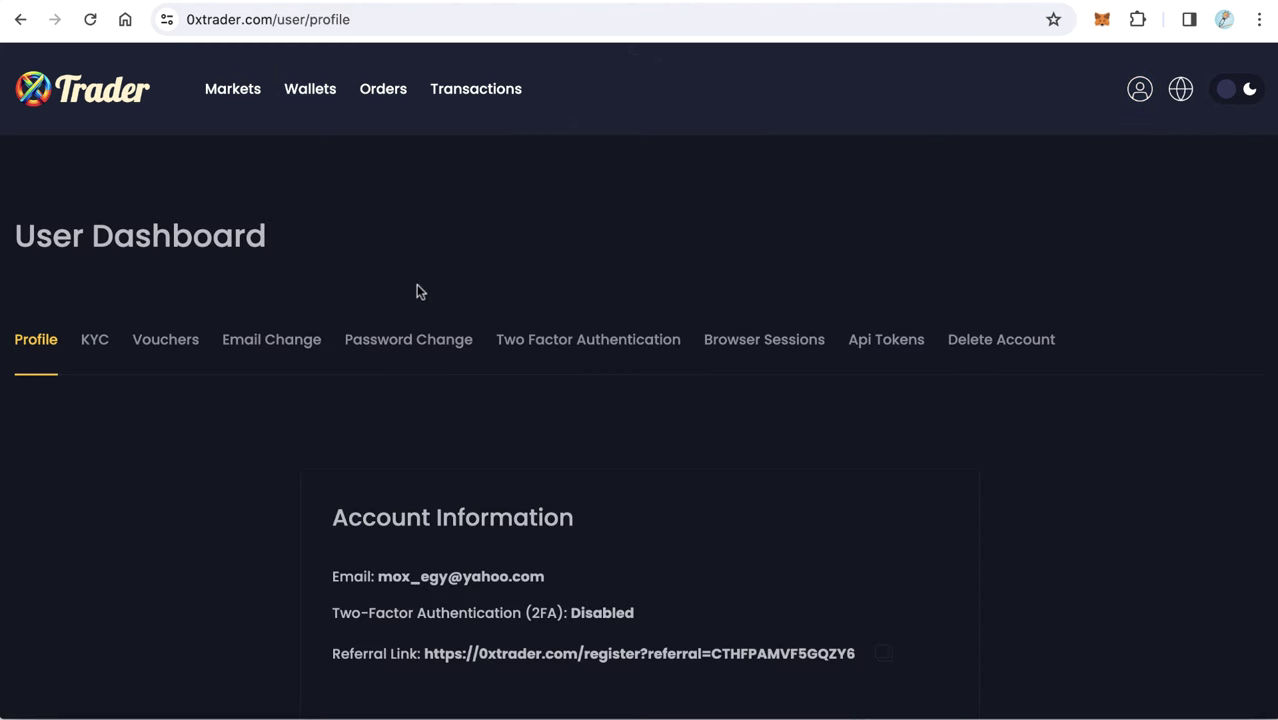
pyautogui.click(164, 339)
pyautogui.scroll(-3, 306, 385)
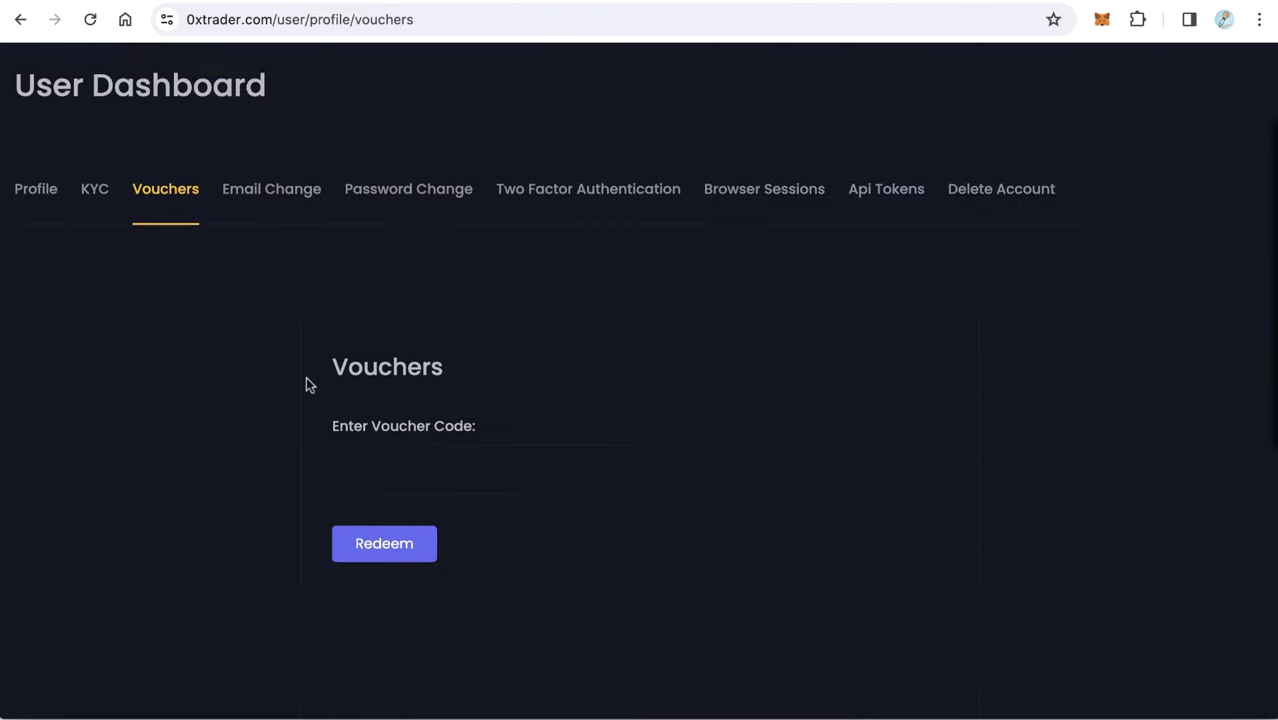
# Click into the Enter Voucher Code field, then go to the Wallets page.
pyautogui.click(428, 334)
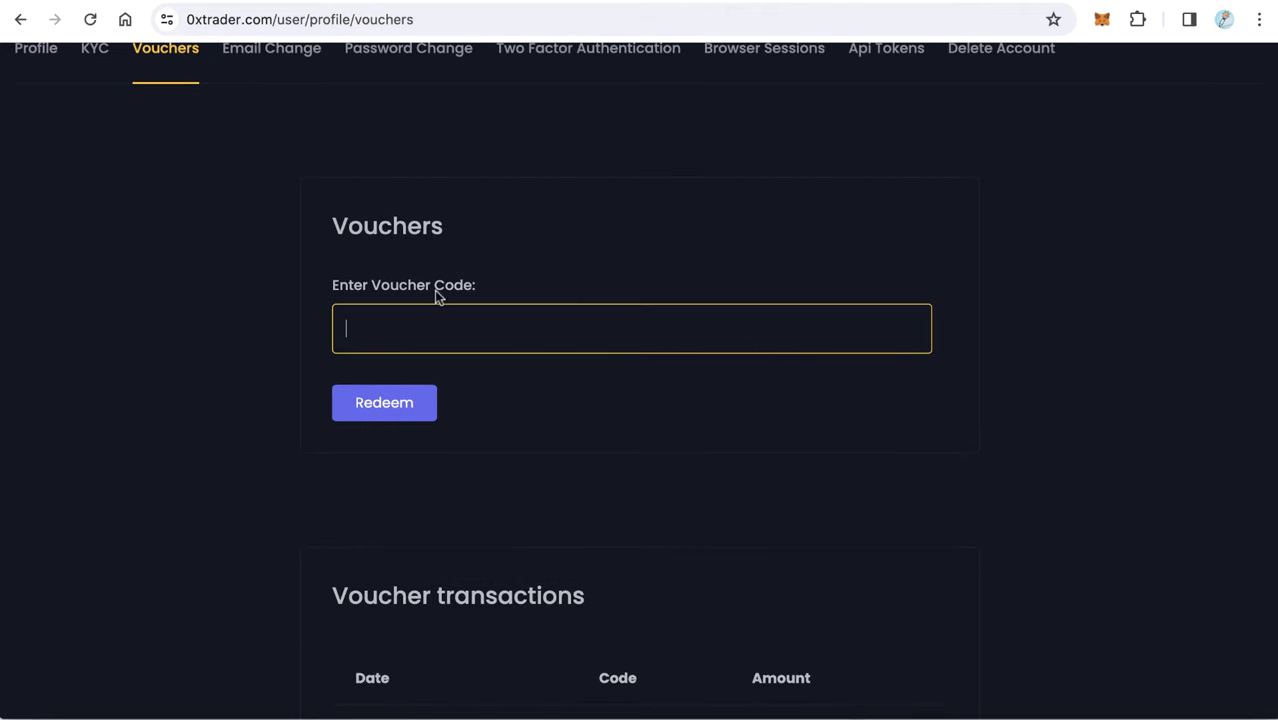
pyautogui.scroll(3, 442, 408)
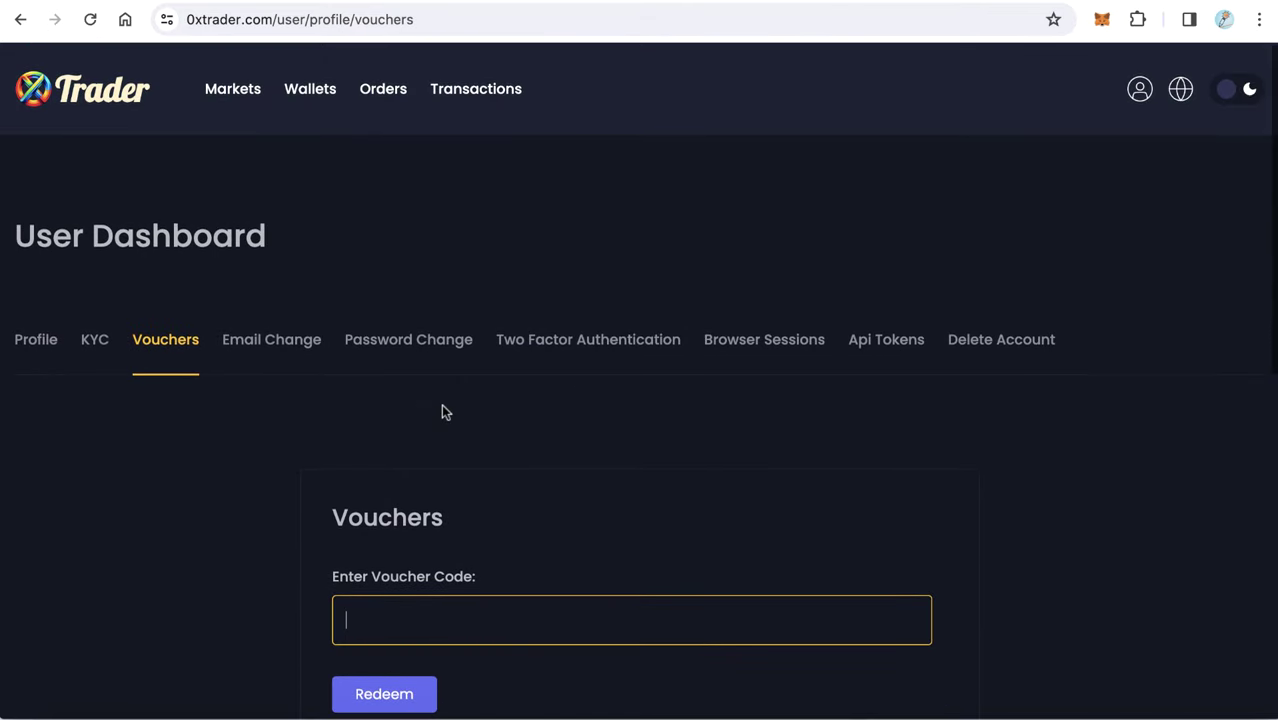
pyautogui.click(312, 88)
# Check the 5.00 USD wallet balance and return to the 0xTrader home page.
pyautogui.scroll(-3, 337, 371)
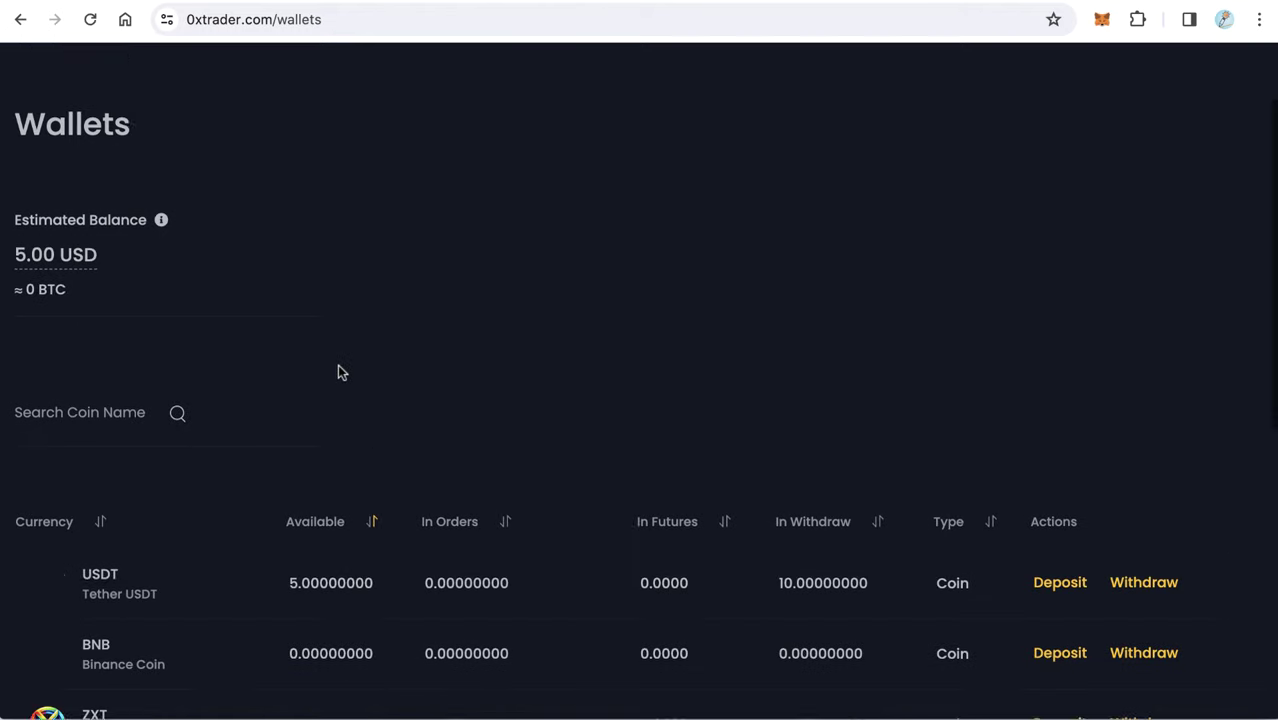
pyautogui.scroll(3, 476, 407)
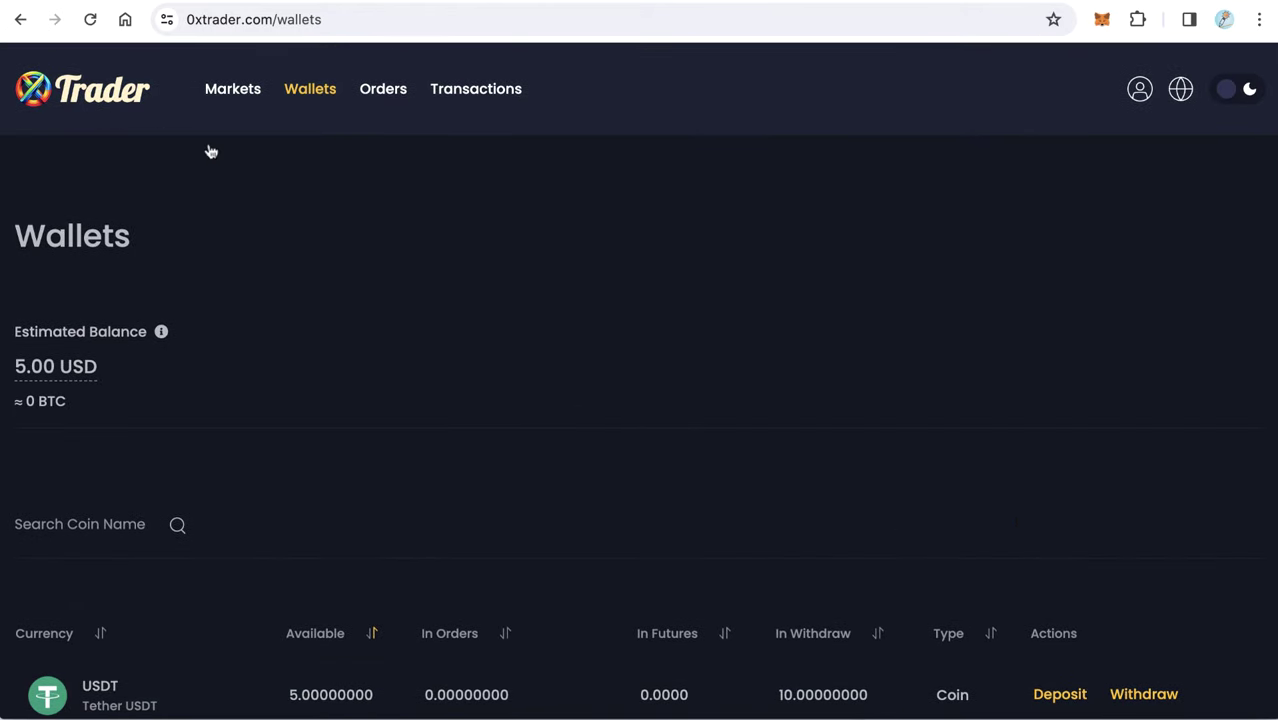
pyautogui.click(100, 95)
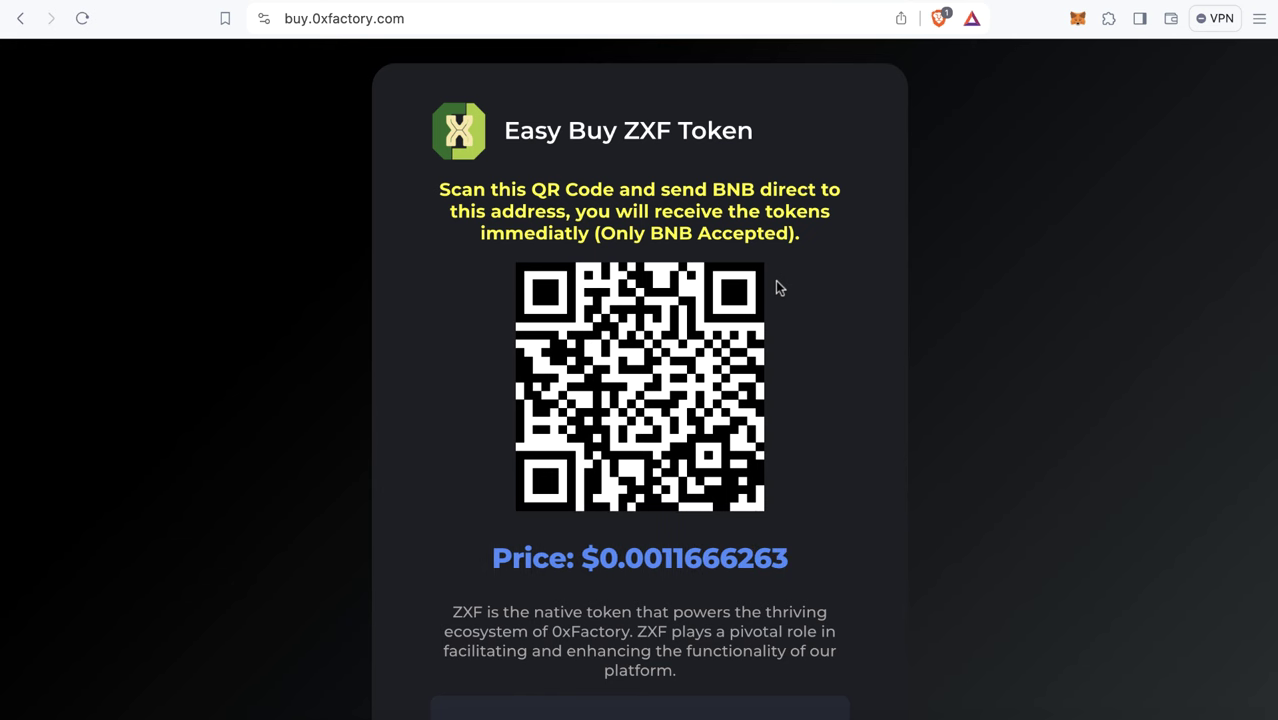
# Scroll through the Easy Buy ZXF Token page and highlight its title.
pyautogui.scroll(-4, 647, 246)
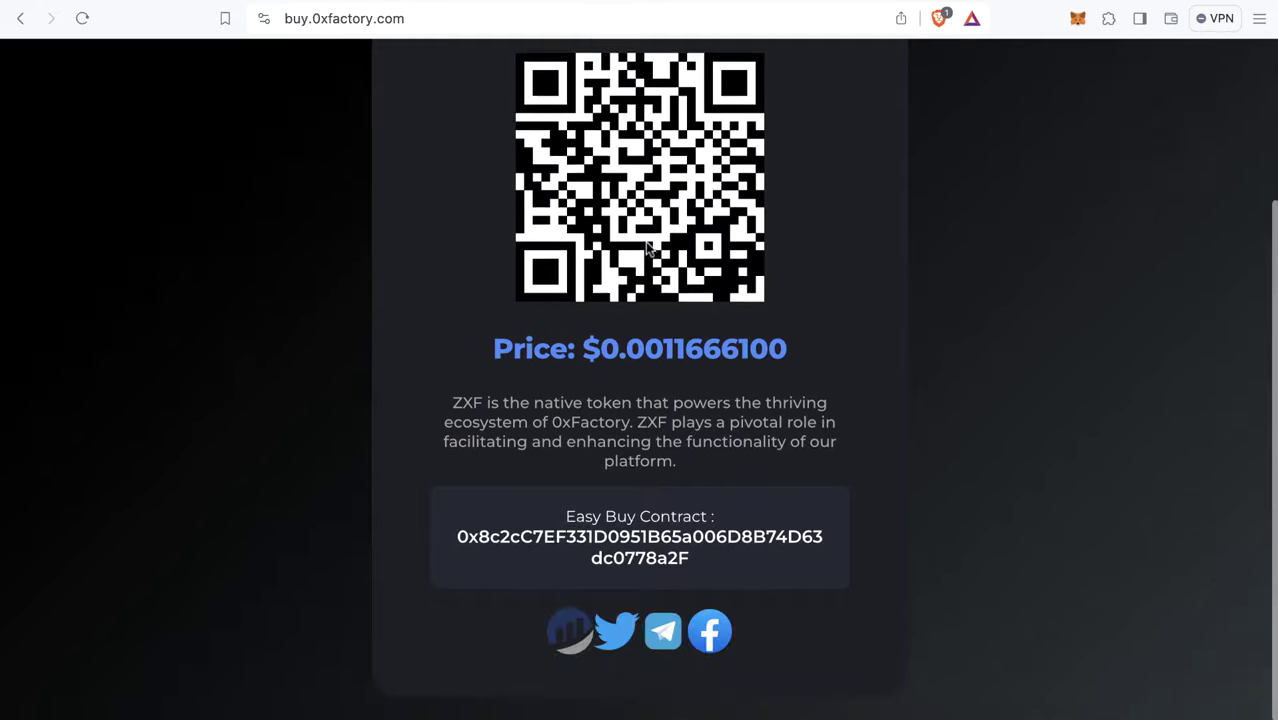
pyautogui.scroll(4, 647, 246)
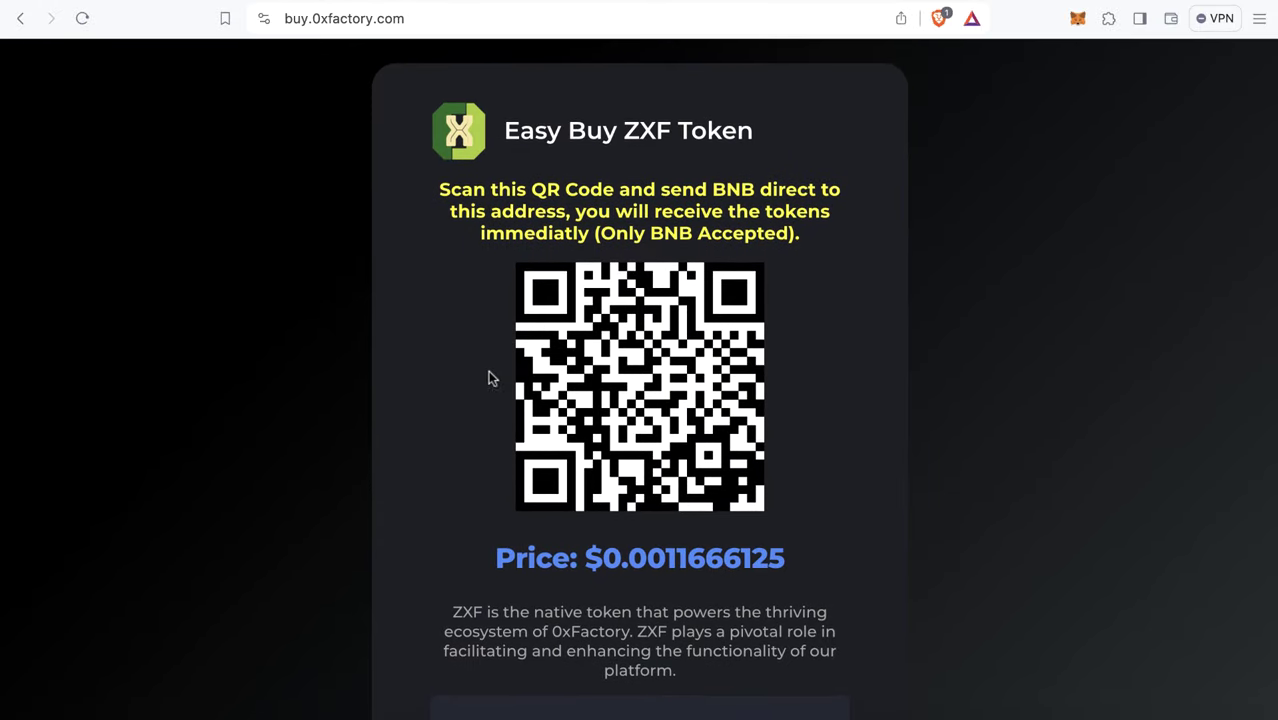
pyautogui.scroll(-3, 694, 417)
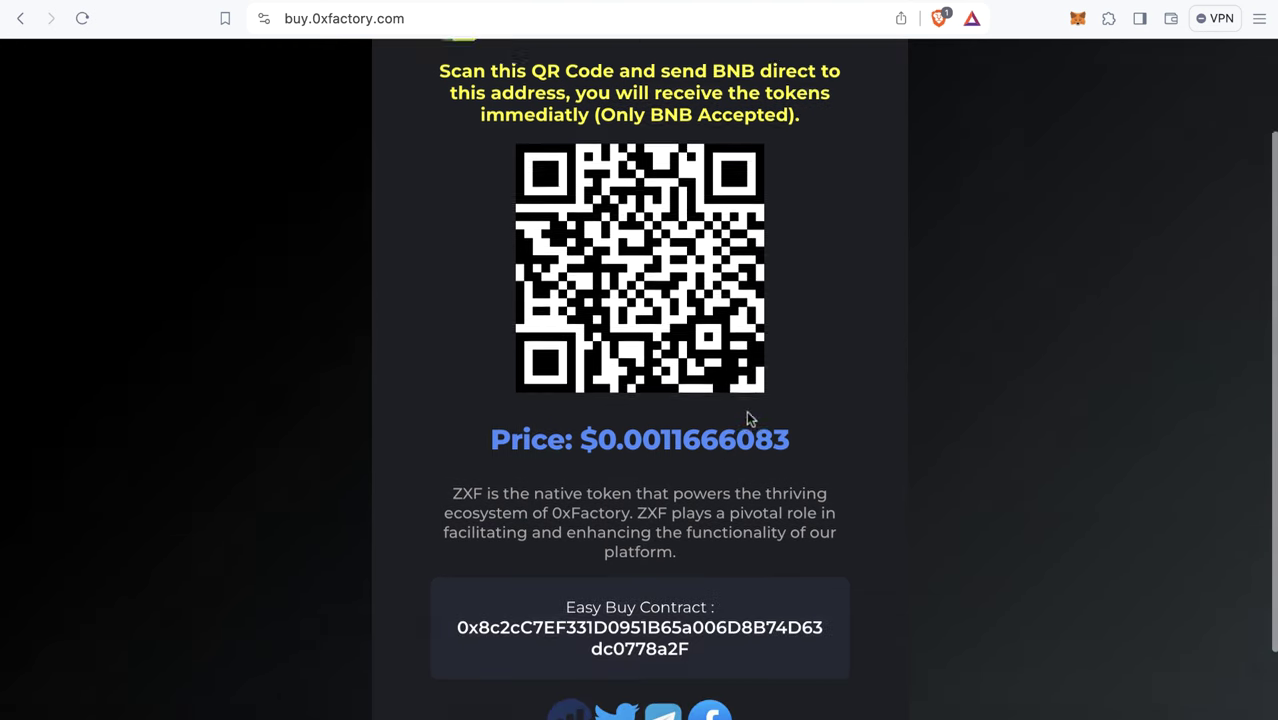
pyautogui.scroll(1, 754, 416)
pyautogui.scroll(2, 754, 416)
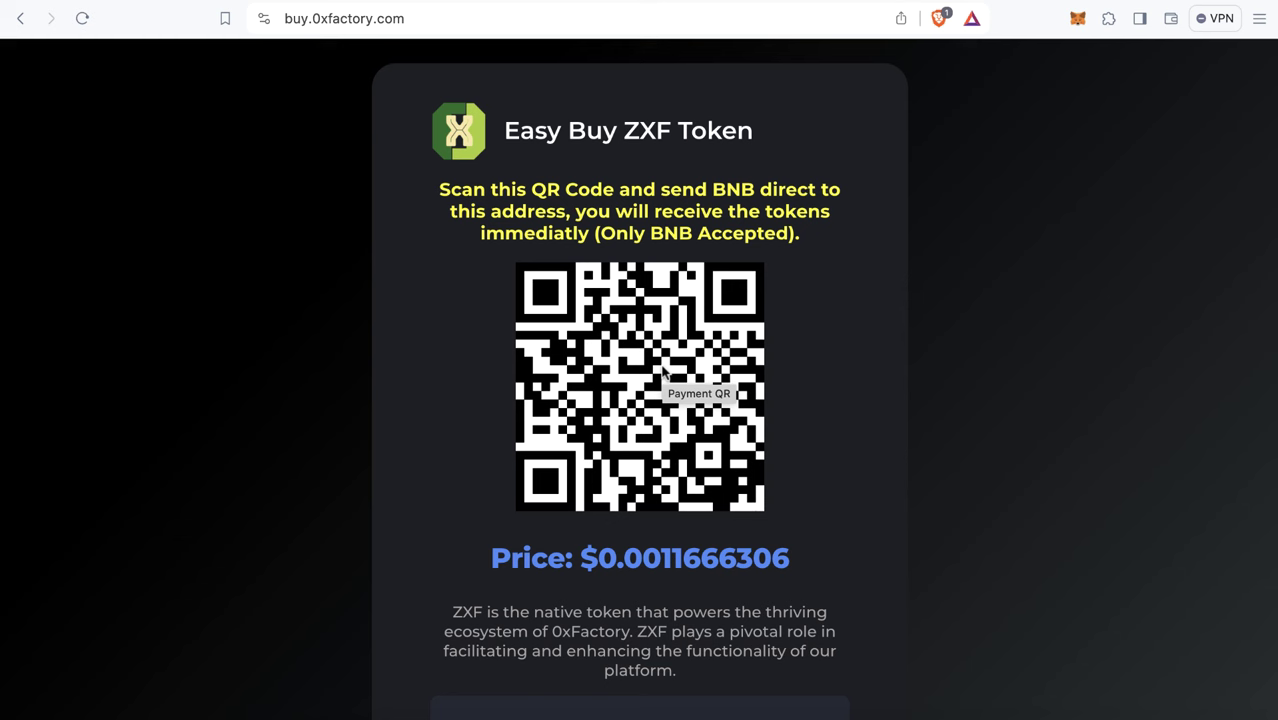
pyautogui.moveTo(505, 132); pyautogui.dragTo(772, 128)
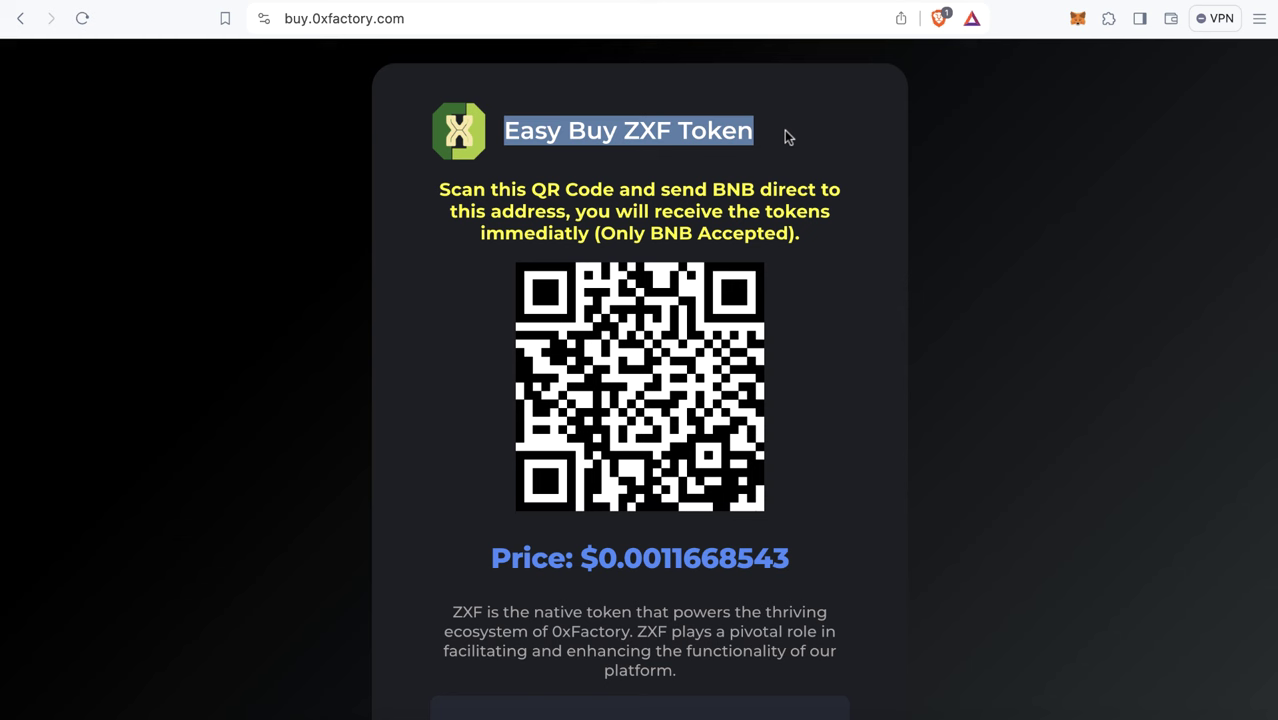
pyautogui.scroll(-4, 441, 196)
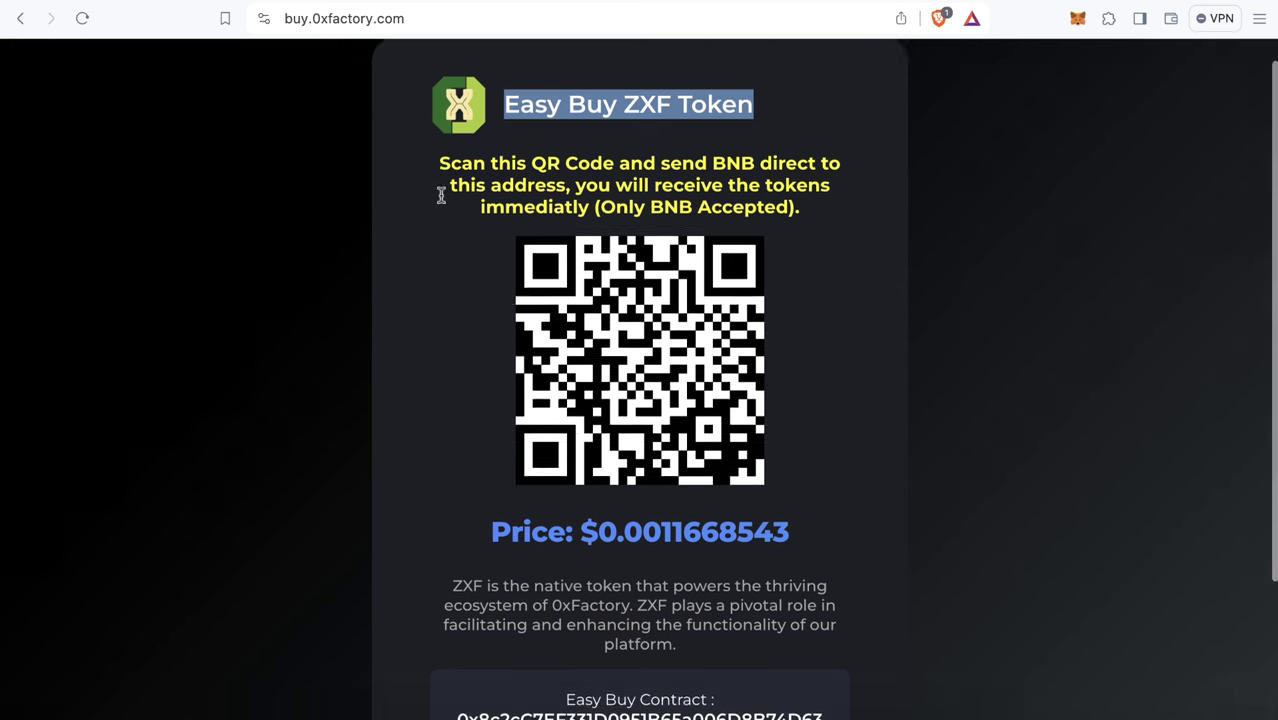
# Highlight the $0.0011666263 price line and select the Easy Buy contract address.
pyautogui.moveTo(474, 356)
pyautogui.mouseDown()
pyautogui.moveTo(747, 356)
pyautogui.moveTo(451, 356)
pyautogui.mouseUp()
pyautogui.click(730, 358)
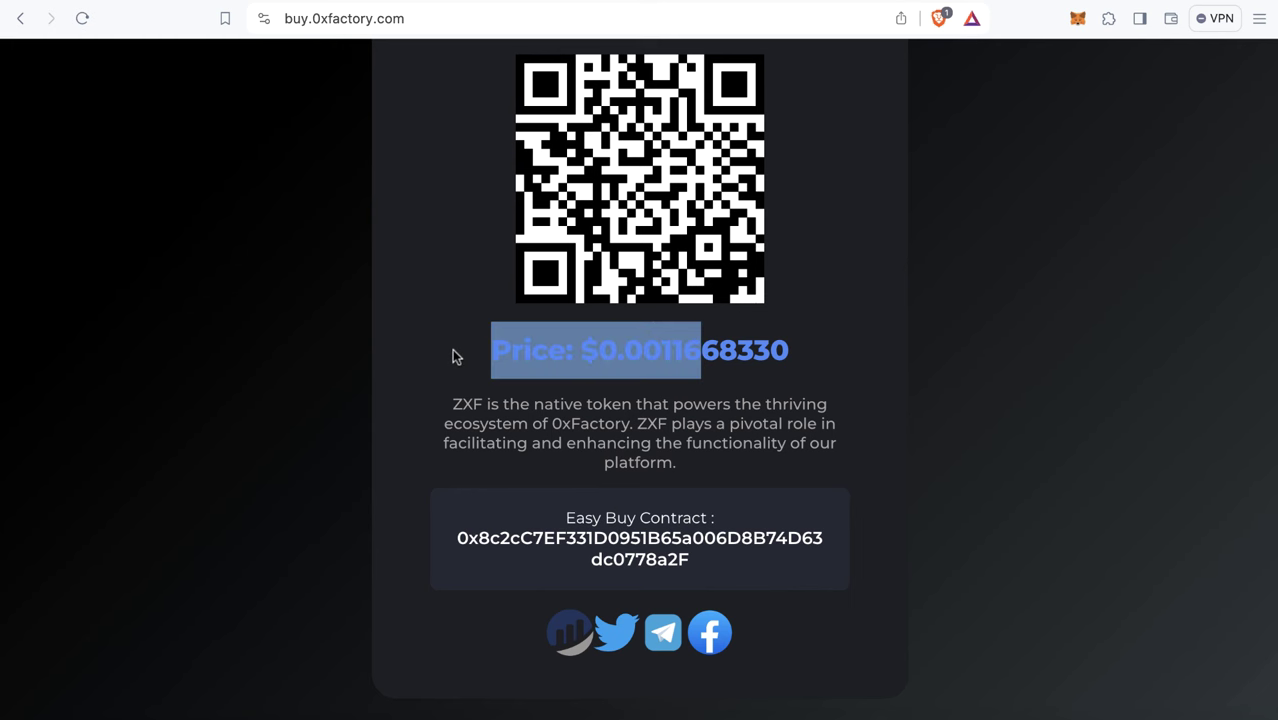
pyautogui.click(598, 366)
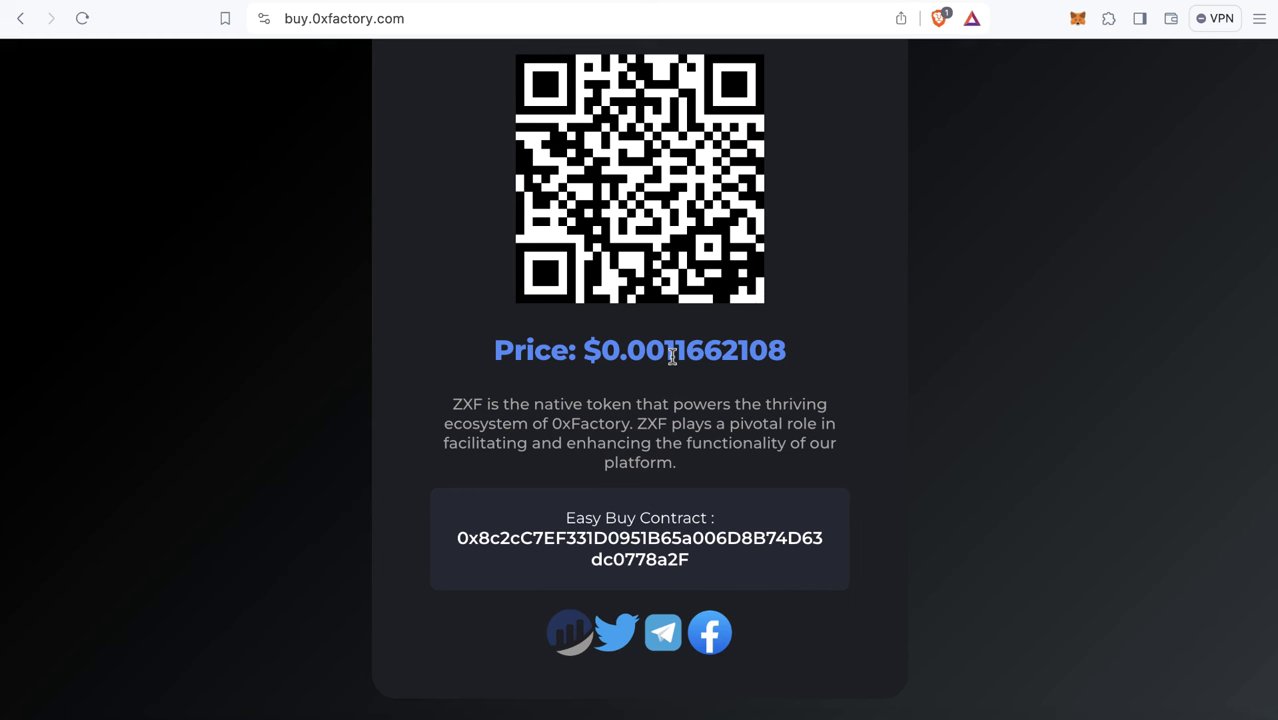
pyautogui.doubleClick(632, 537)
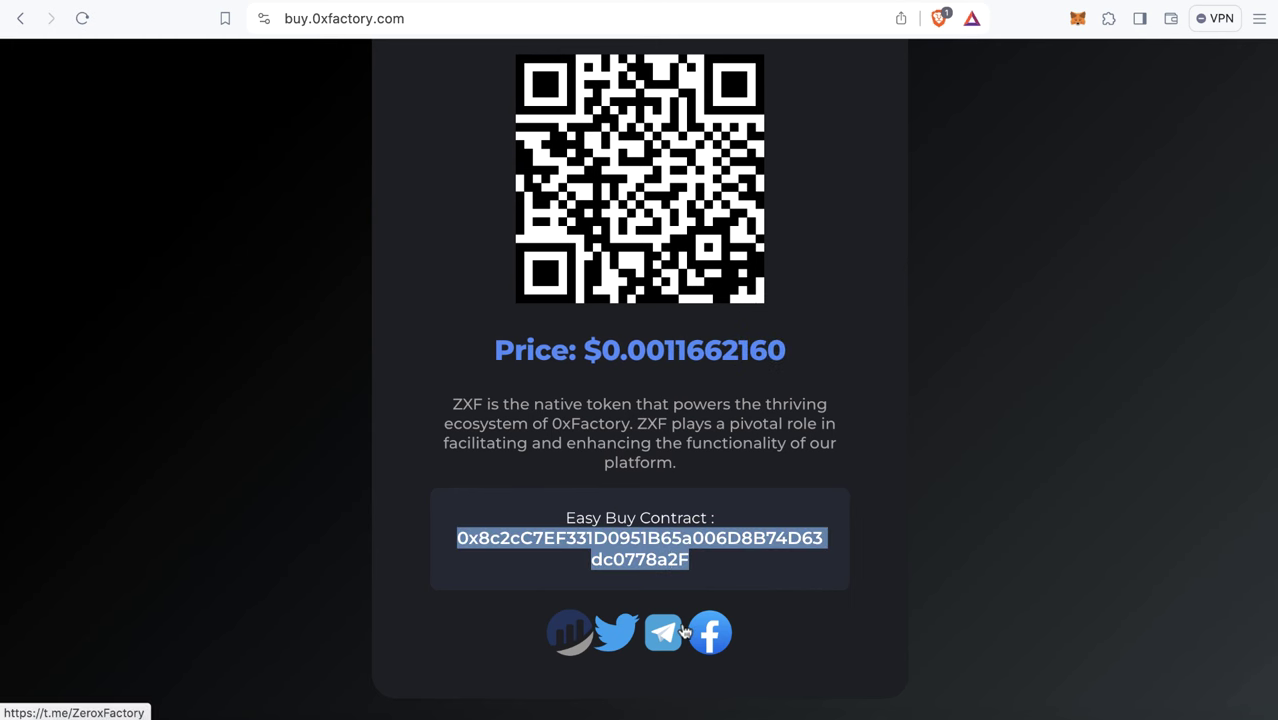
pyautogui.scroll(2, 770, 614)
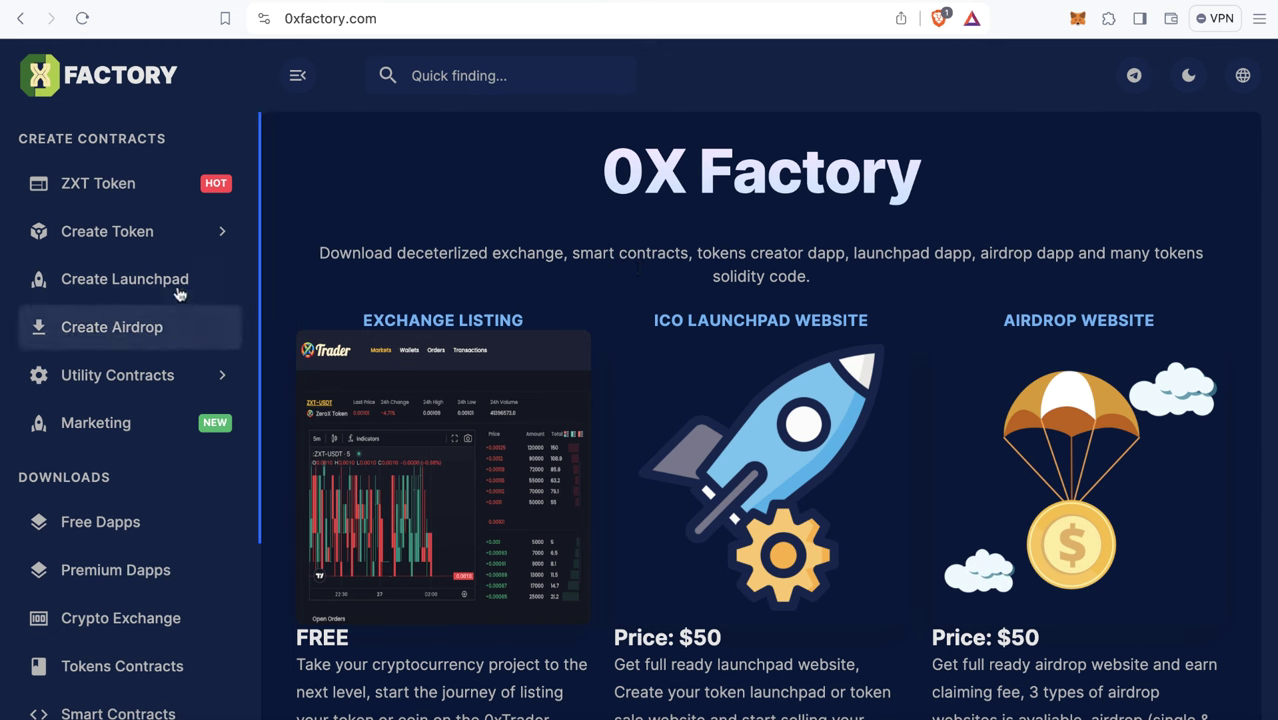
# Open Utility Contracts > Easy Buy and review the form's default fields and token contract label.
pyautogui.click(118, 378)
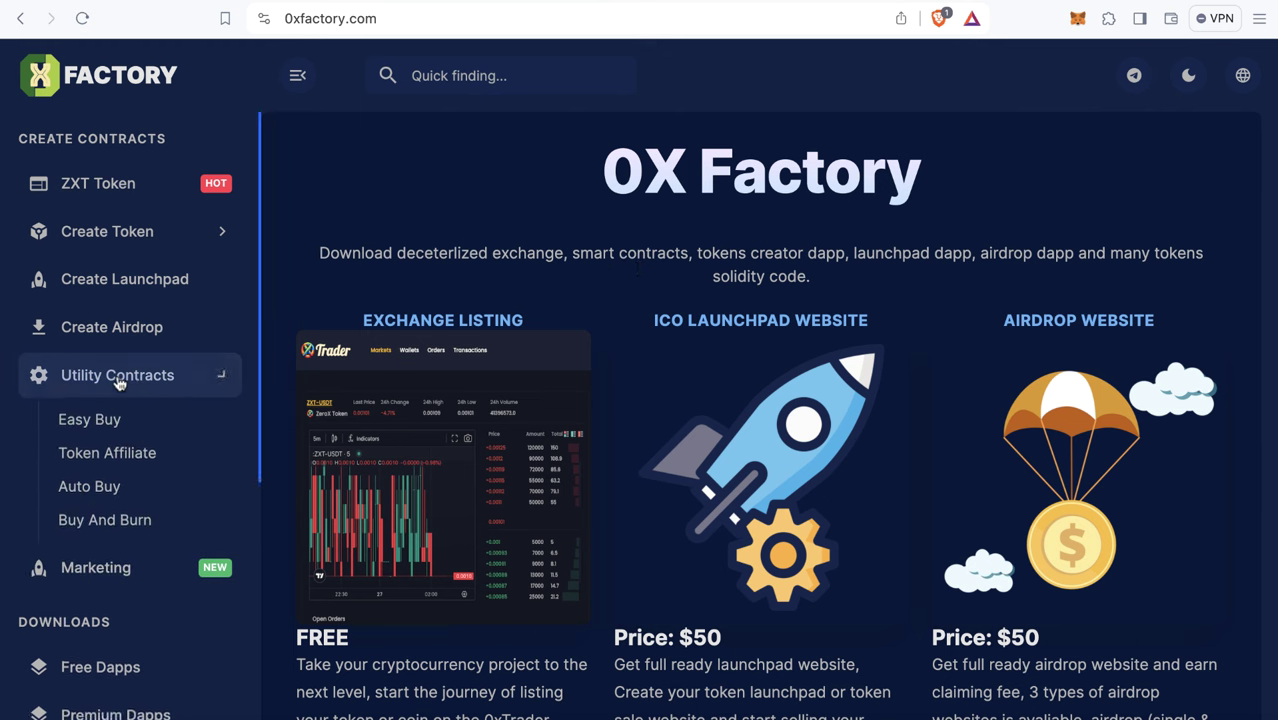
pyautogui.click(90, 424)
pyautogui.scroll(-5, 676, 392)
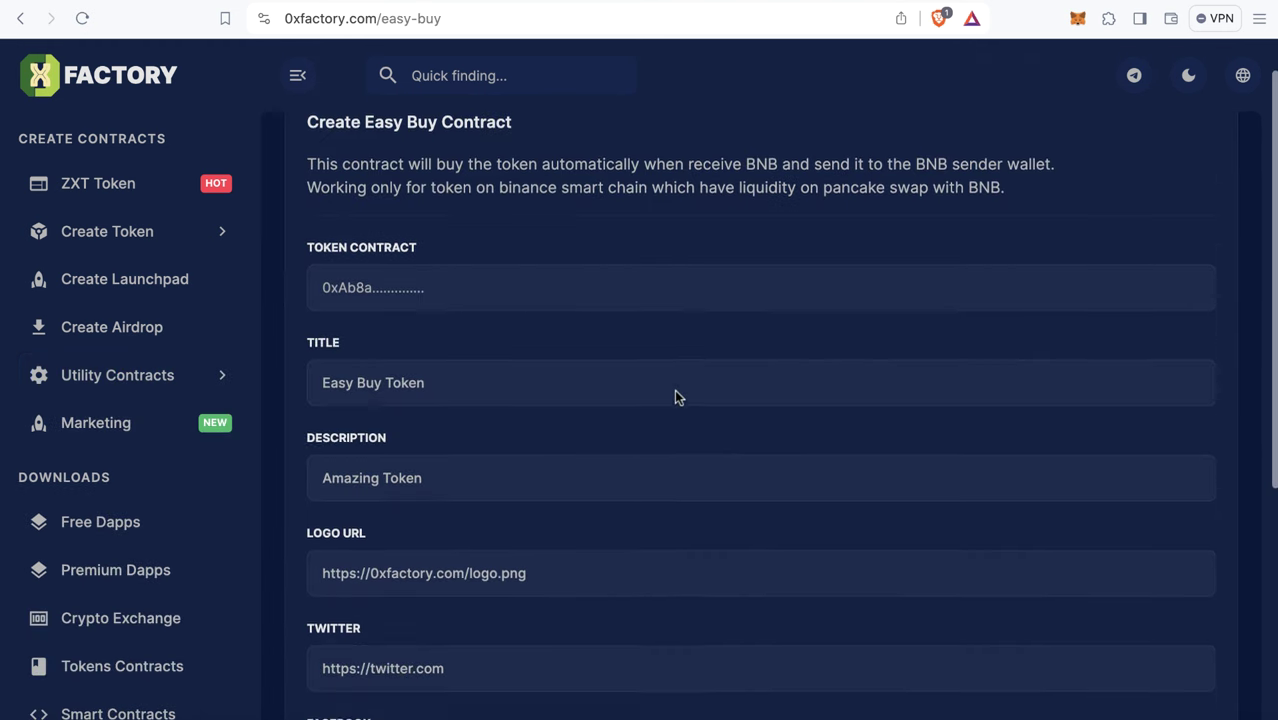
pyautogui.scroll(5, 676, 392)
pyautogui.scroll(-5, 676, 392)
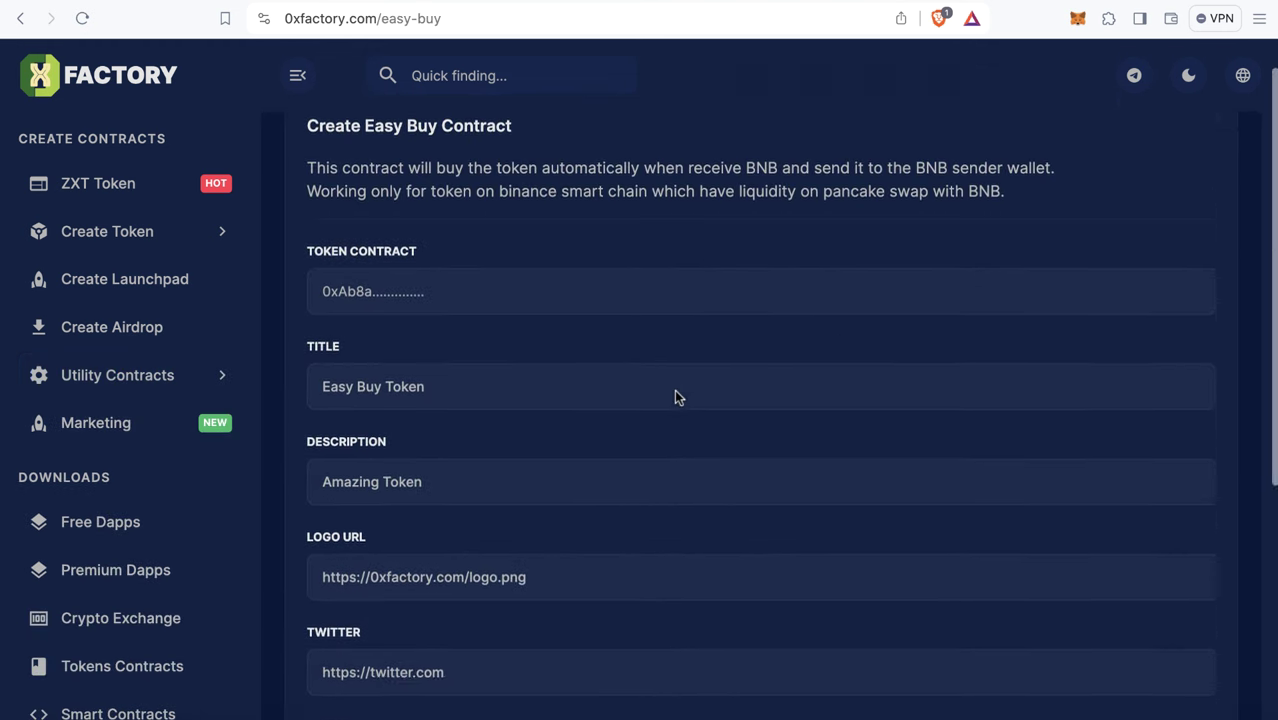
pyautogui.scroll(5, 674, 397)
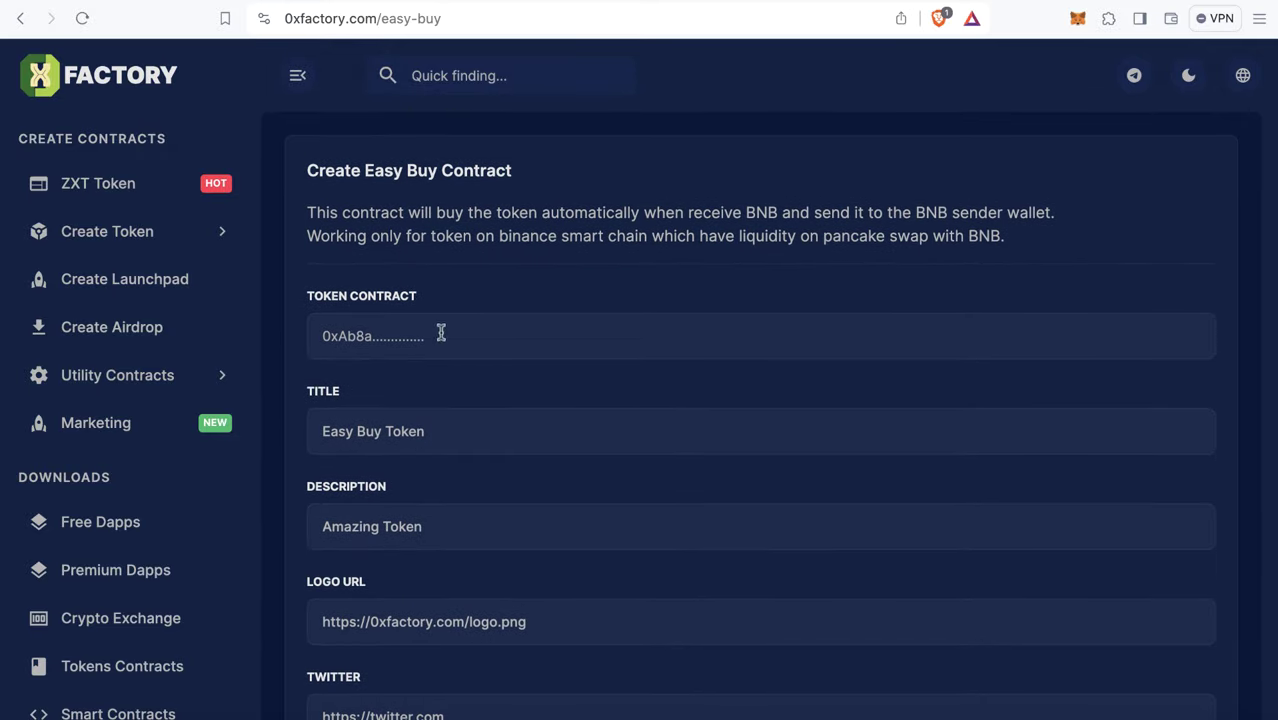
pyautogui.moveTo(305, 298); pyautogui.dragTo(428, 302)
pyautogui.click(432, 305)
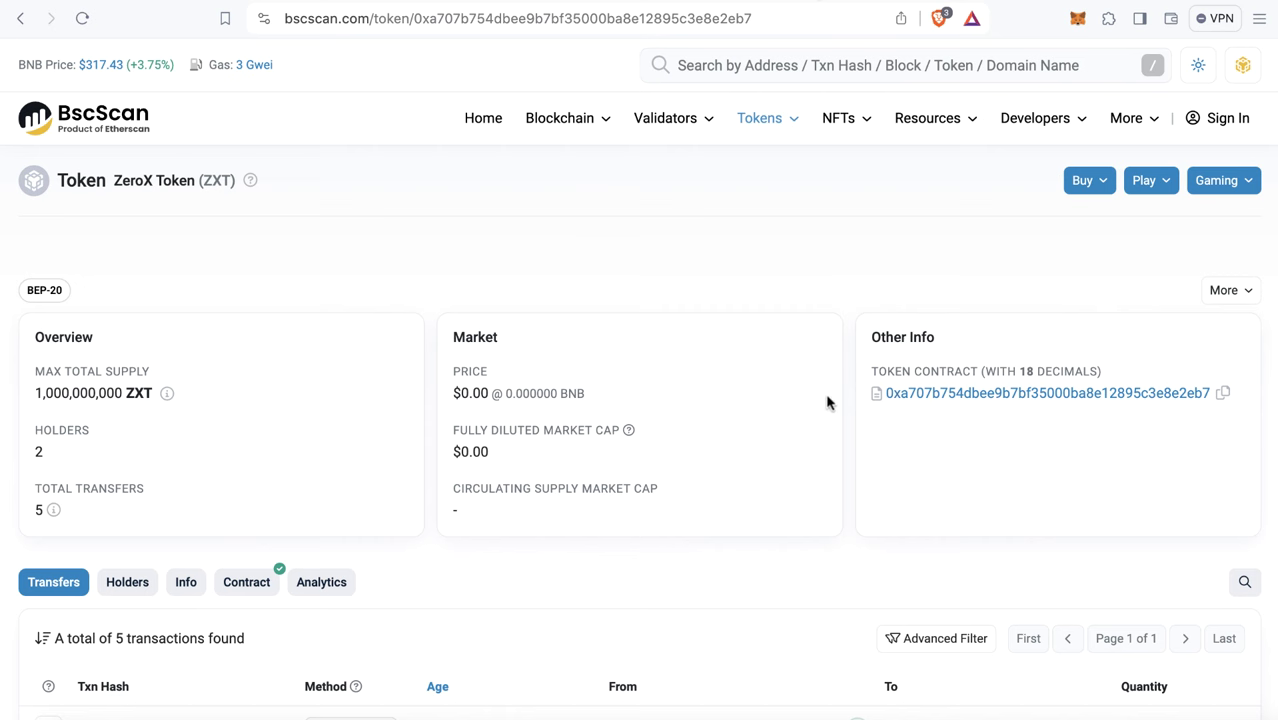
# Copy the ZeroX Token (ZXT) contract address from BscScan and return to the form.
pyautogui.moveTo(110, 187); pyautogui.dragTo(187, 180)
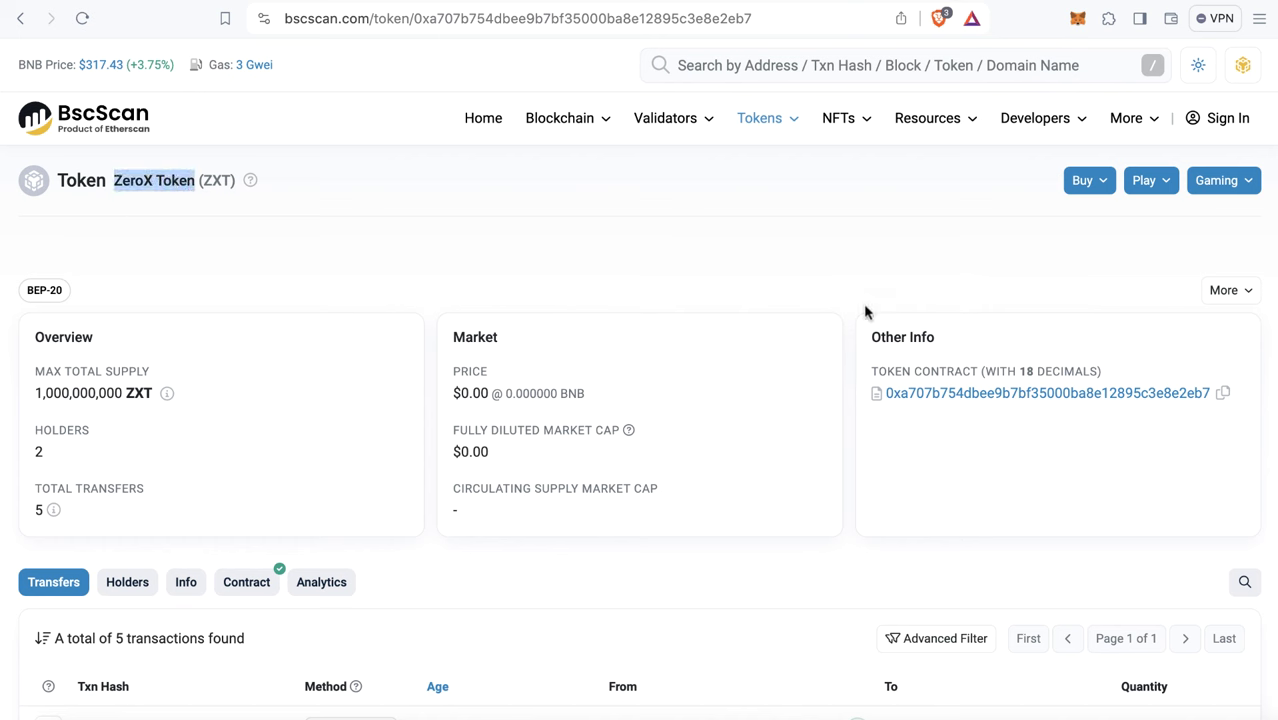
pyautogui.click(1222, 394)
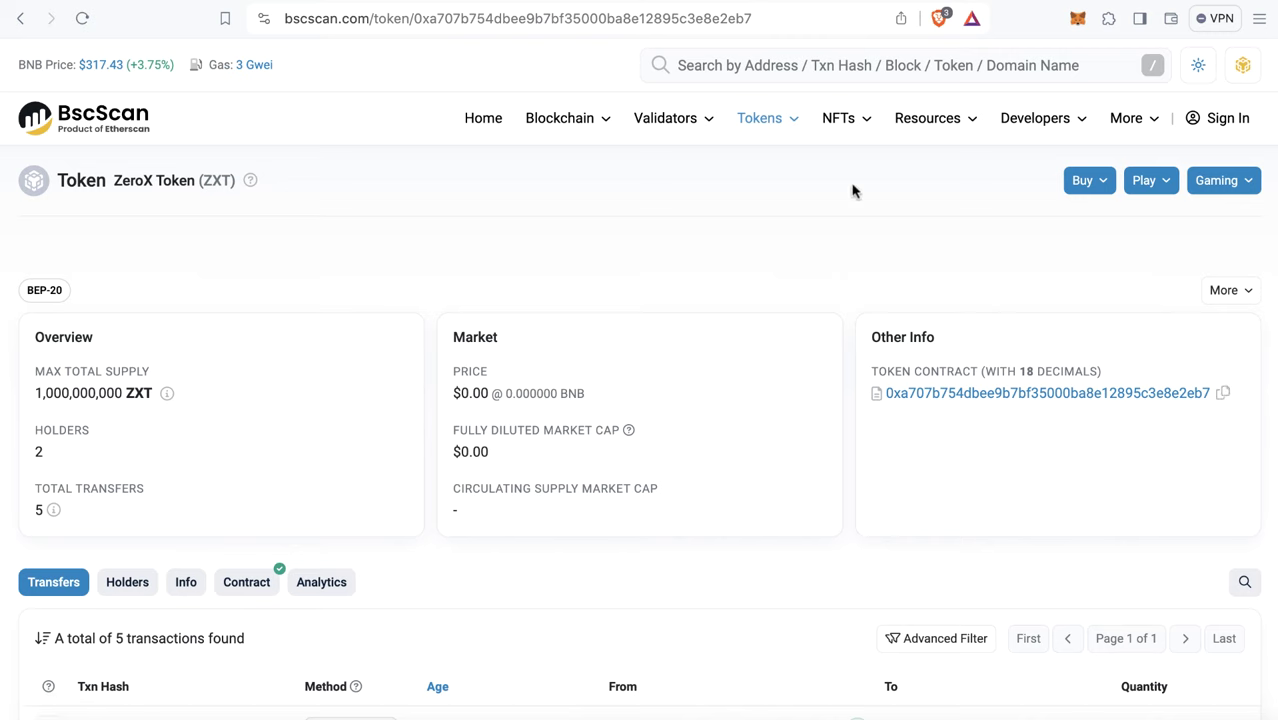
pyautogui.hotkey('ctrl', 'Tab')
# Paste the ZXT contract address as token contract and retitle the form 'ZeroX Token'.
pyautogui.click(457, 341)
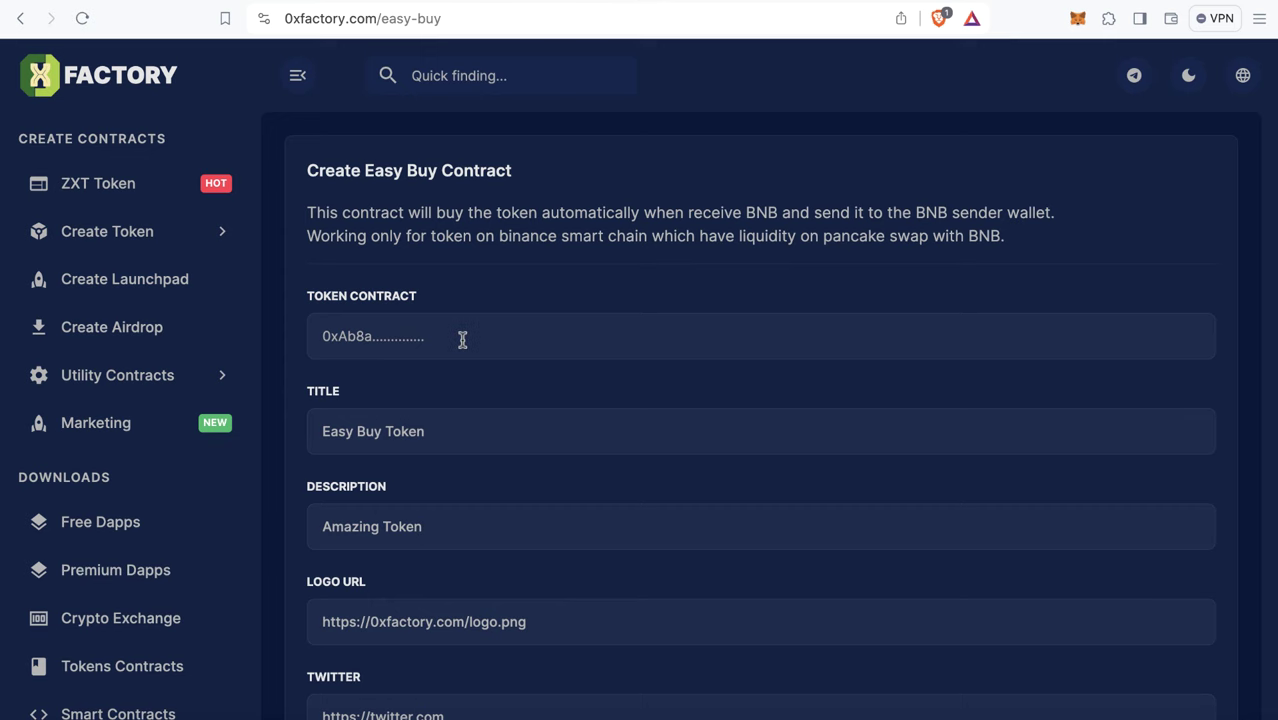
pyautogui.press('super+v')
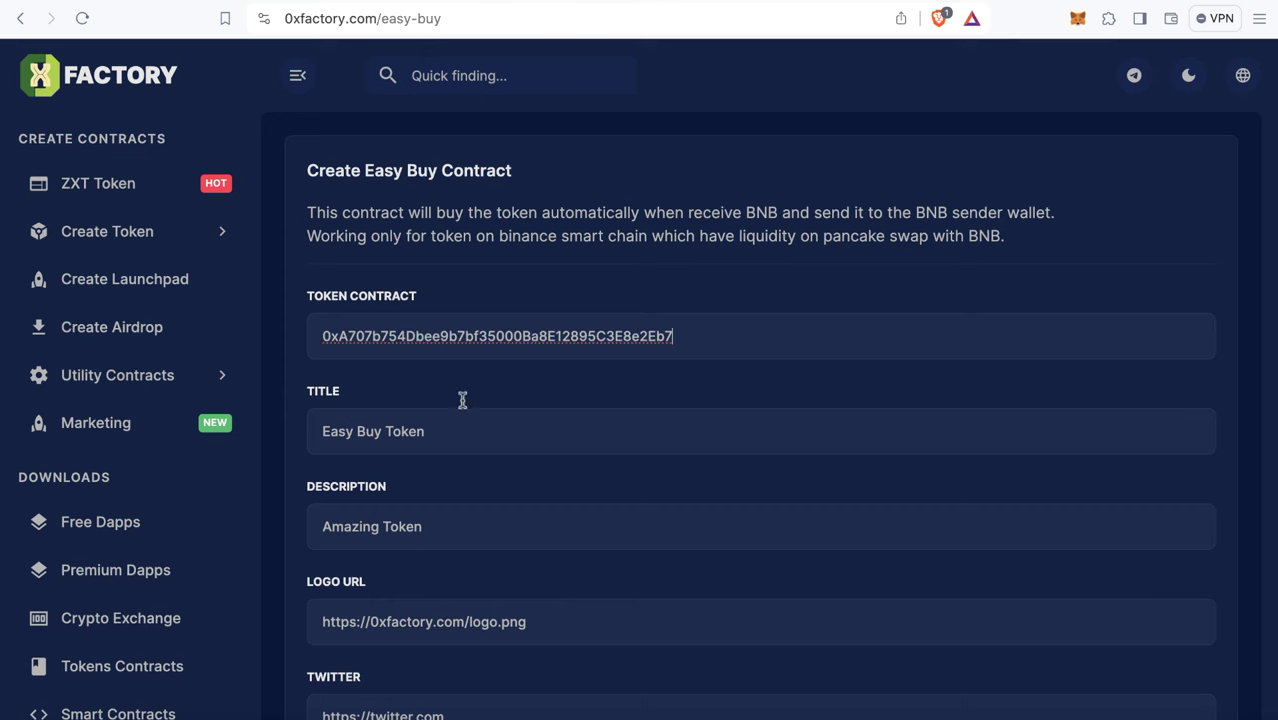
pyautogui.click(444, 440)
pyautogui.moveTo(381, 431); pyautogui.dragTo(318, 431)
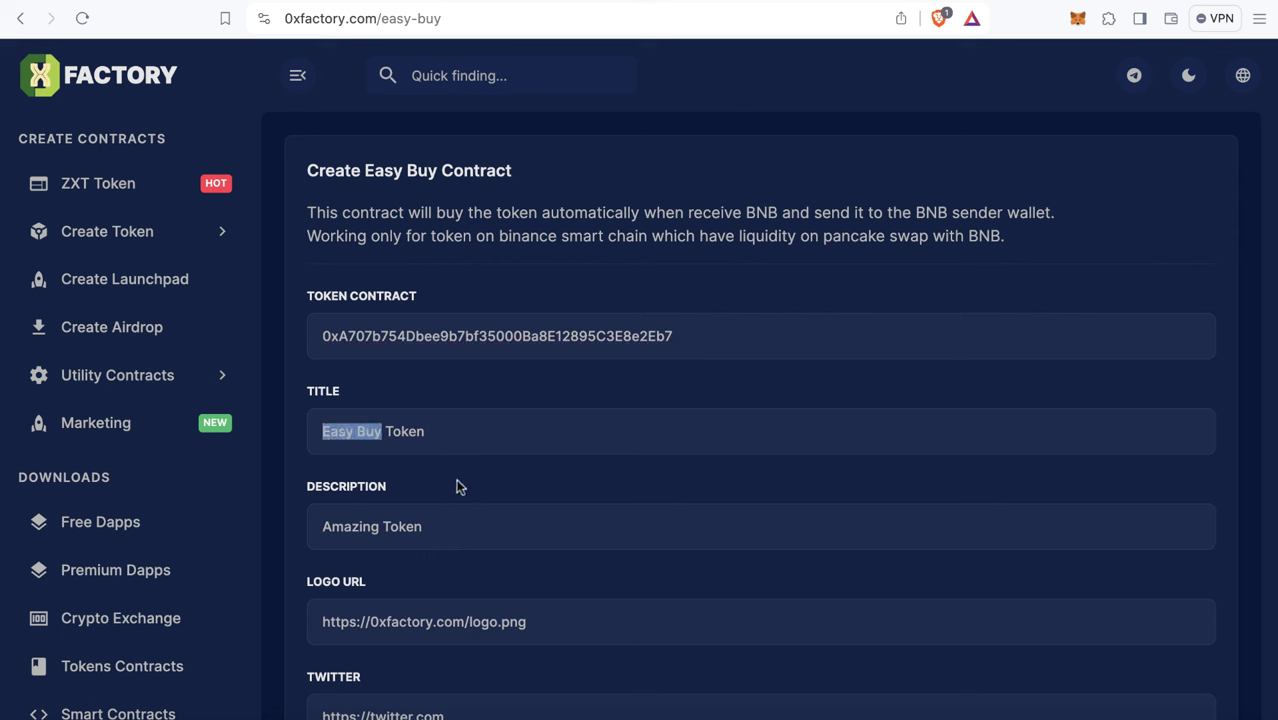
pyautogui.write('ZeroX')
# Replace the Amazing Token description with the copied native-token paragraph.
pyautogui.scroll(-3, 476, 471)
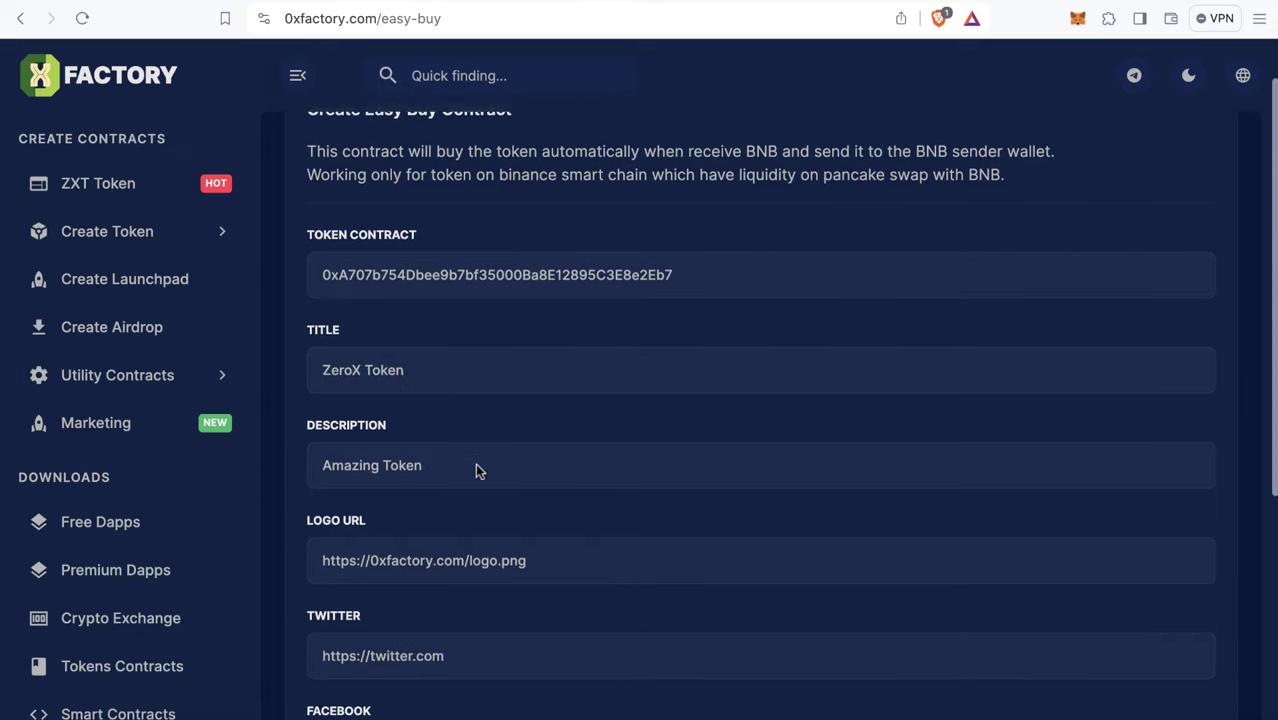
pyautogui.moveTo(314, 397)
pyautogui.mouseDown()
pyautogui.moveTo(454, 394)
pyautogui.moveTo(333, 397)
pyautogui.mouseUp()
pyautogui.click(486, 395)
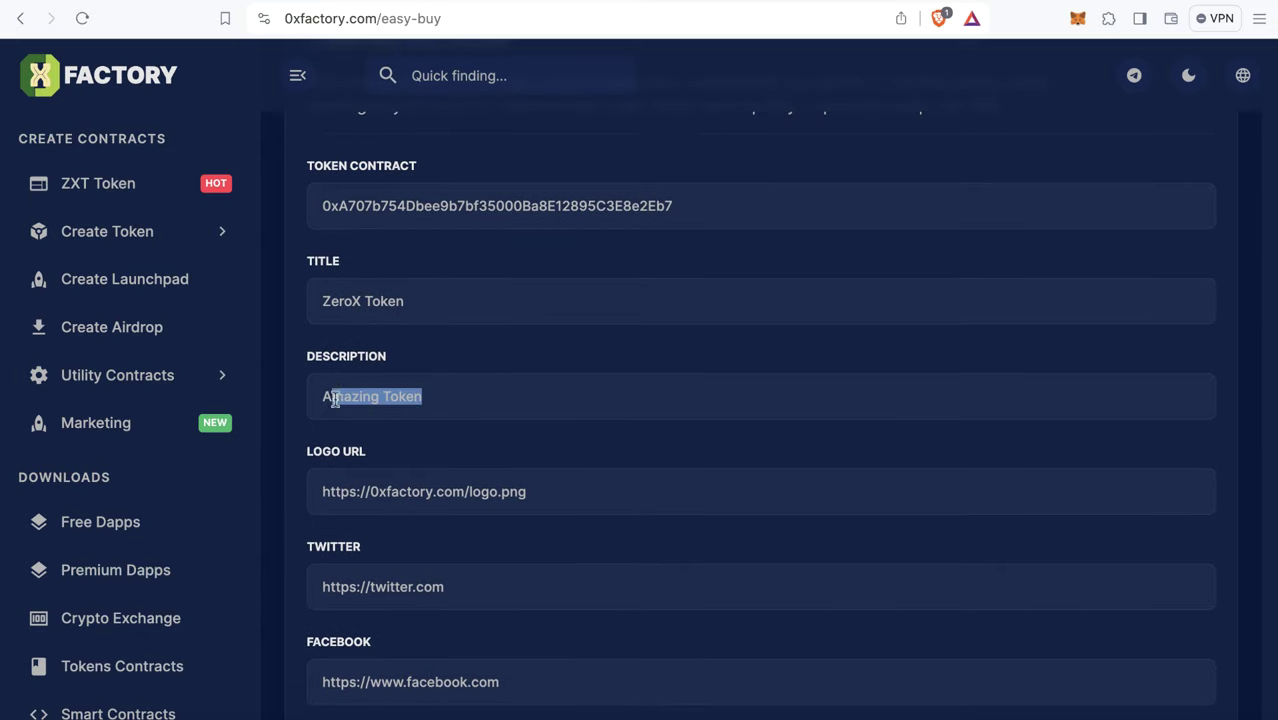
pyautogui.click(437, 419)
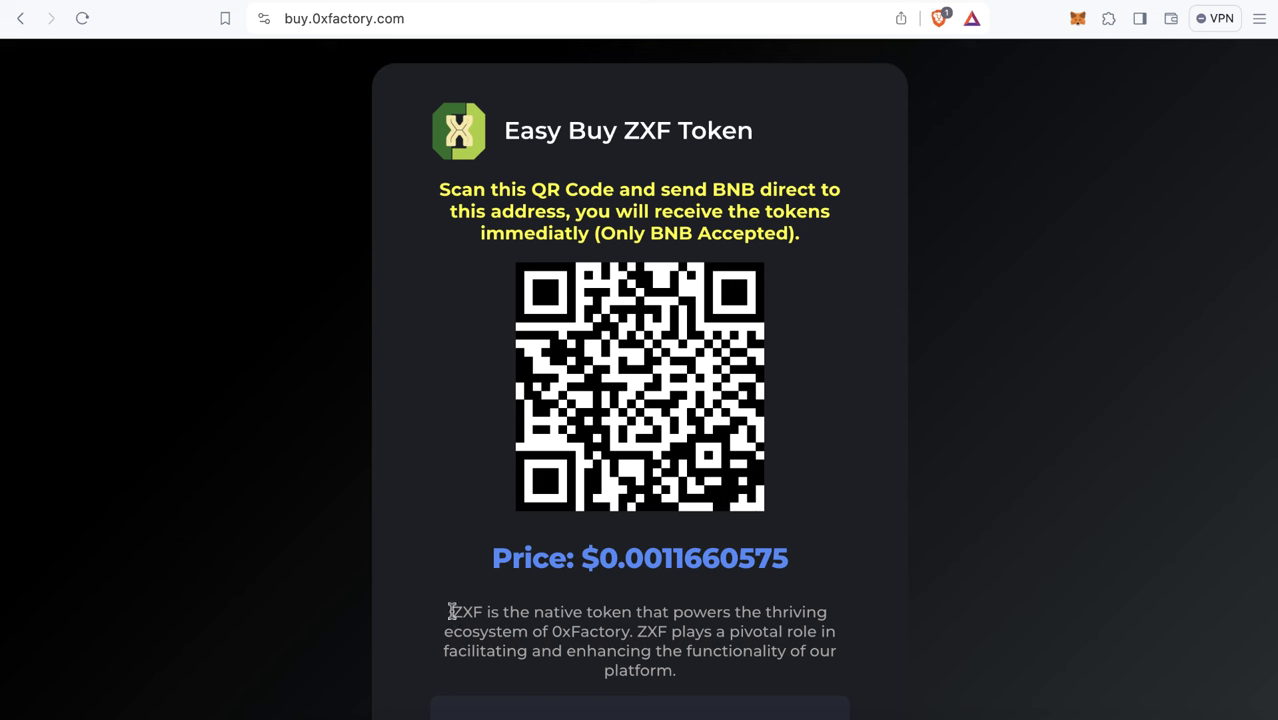
pyautogui.moveTo(451, 612); pyautogui.dragTo(684, 675)
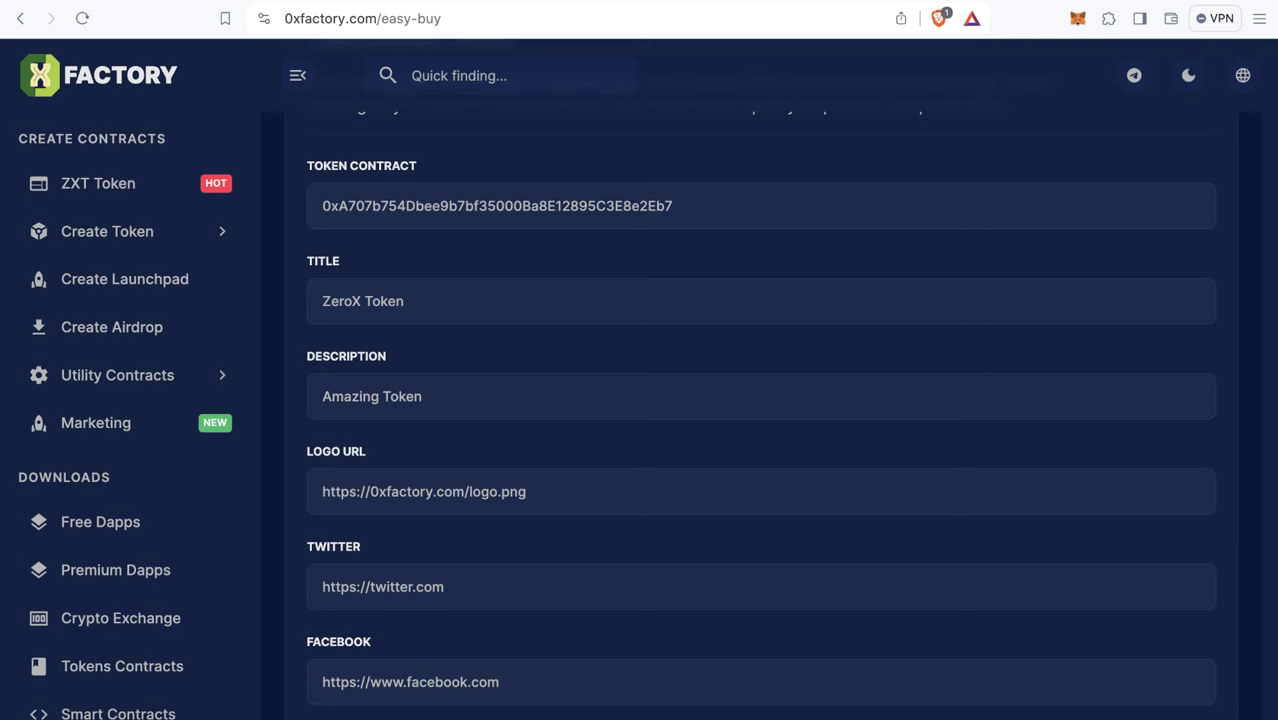
pyautogui.tripleClick(486, 399)
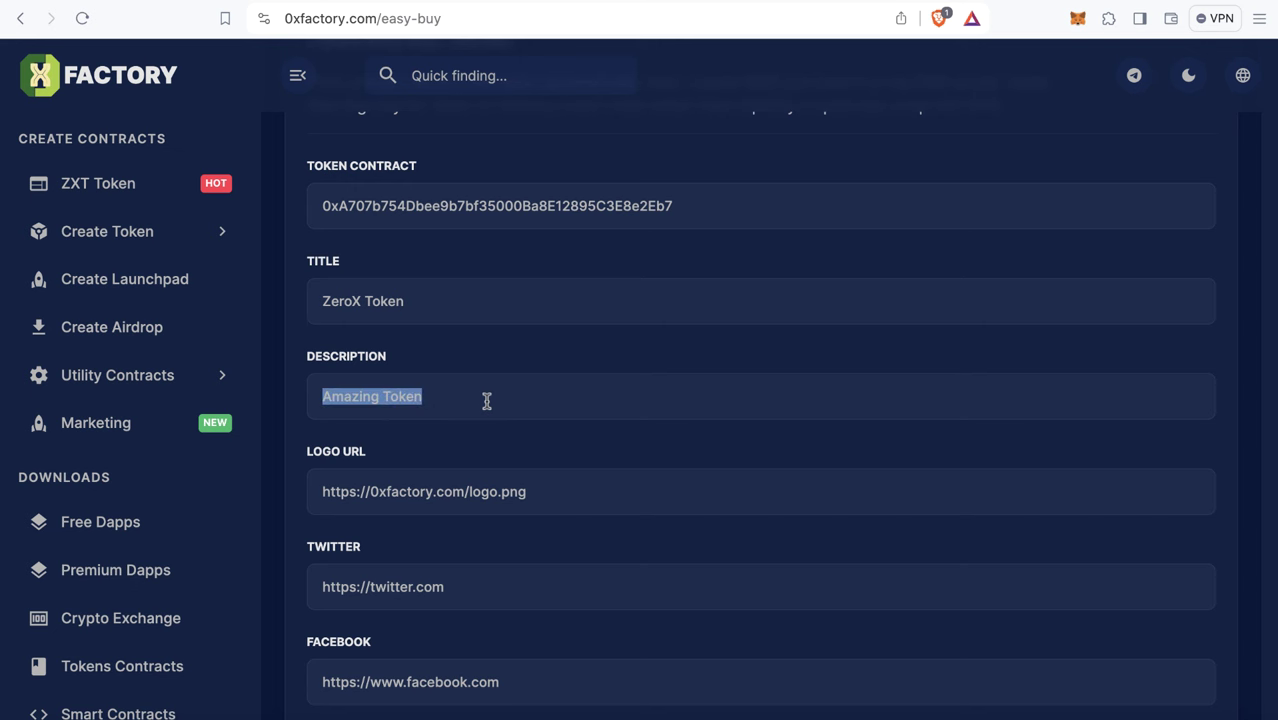
pyautogui.press('super+v')
# Change both ZXF mentions in the description to ZXT.
pyautogui.hscroll(-5, 479, 398)
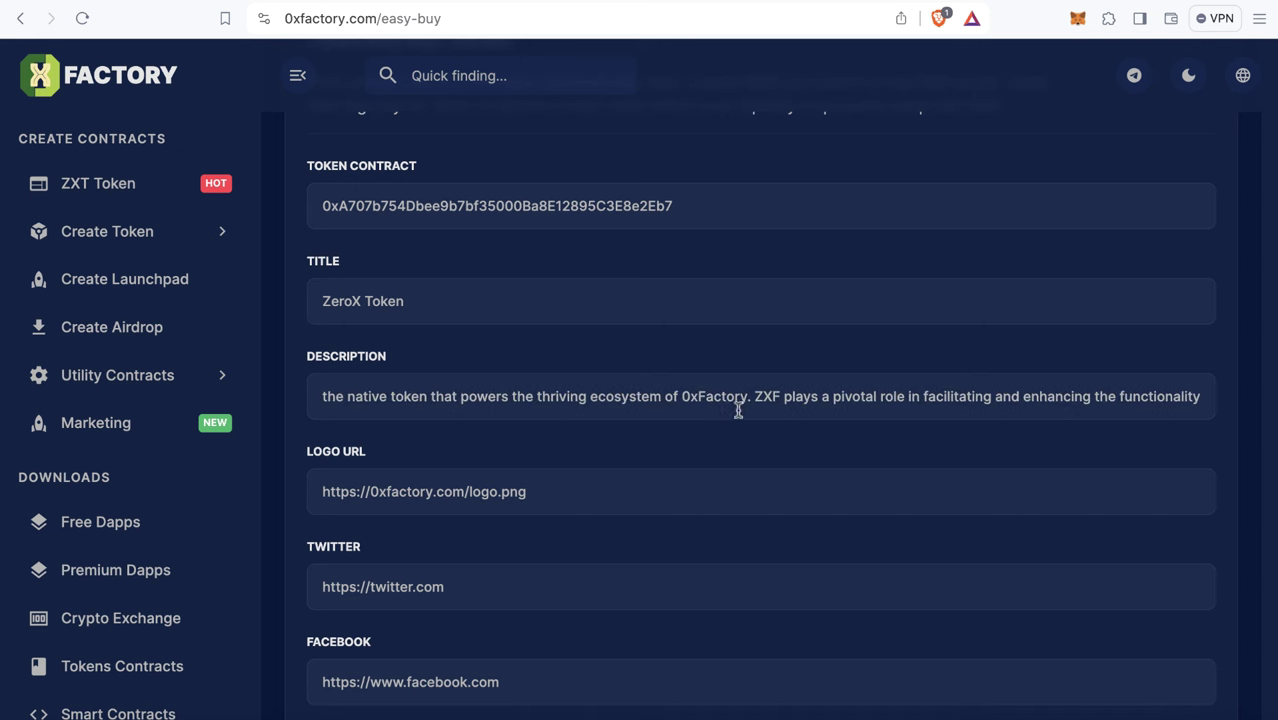
pyautogui.click(778, 397)
pyautogui.press('BackSpace')
pyautogui.write('T')
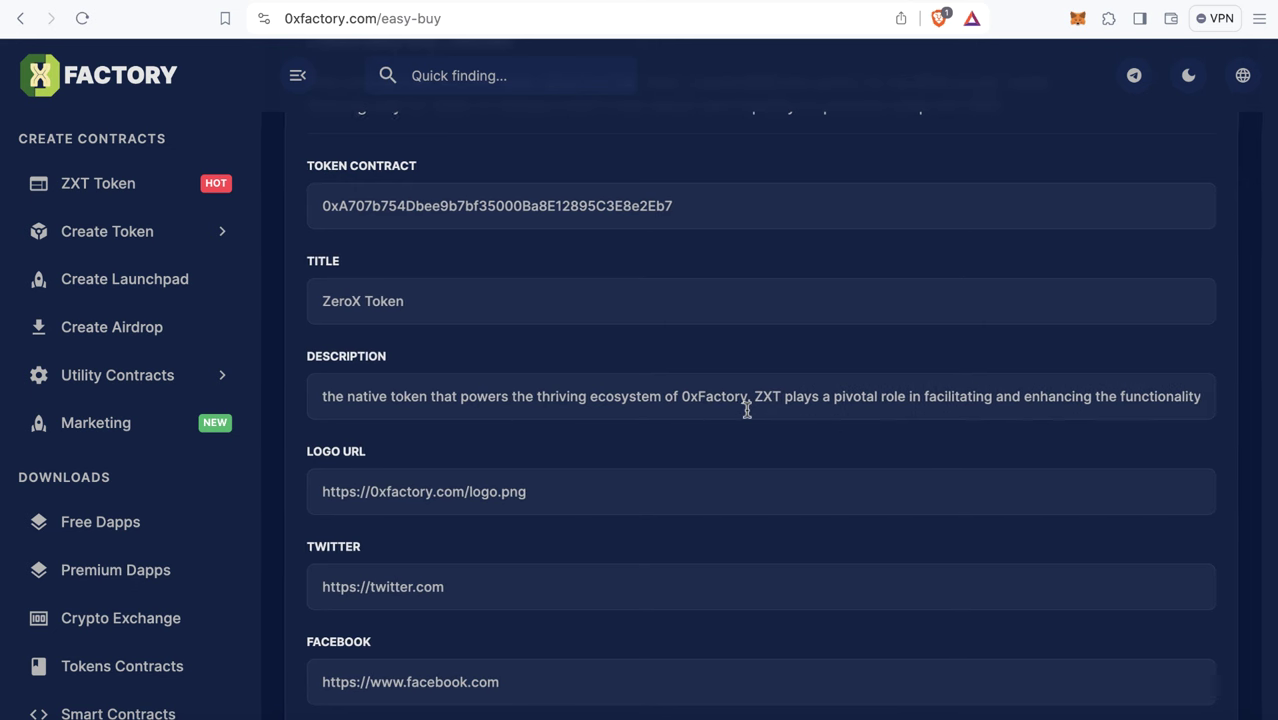
pyautogui.press('Home')
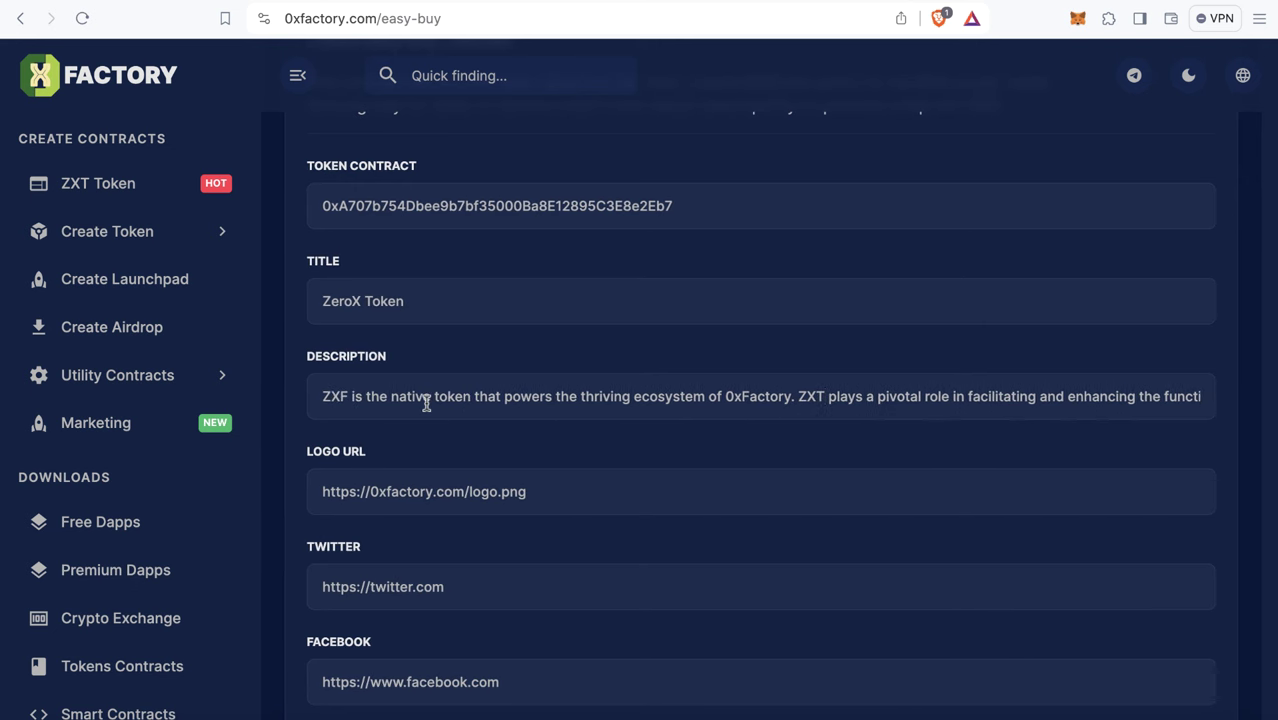
pyautogui.click(347, 396)
pyautogui.press('BackSpace')
pyautogui.write('T')
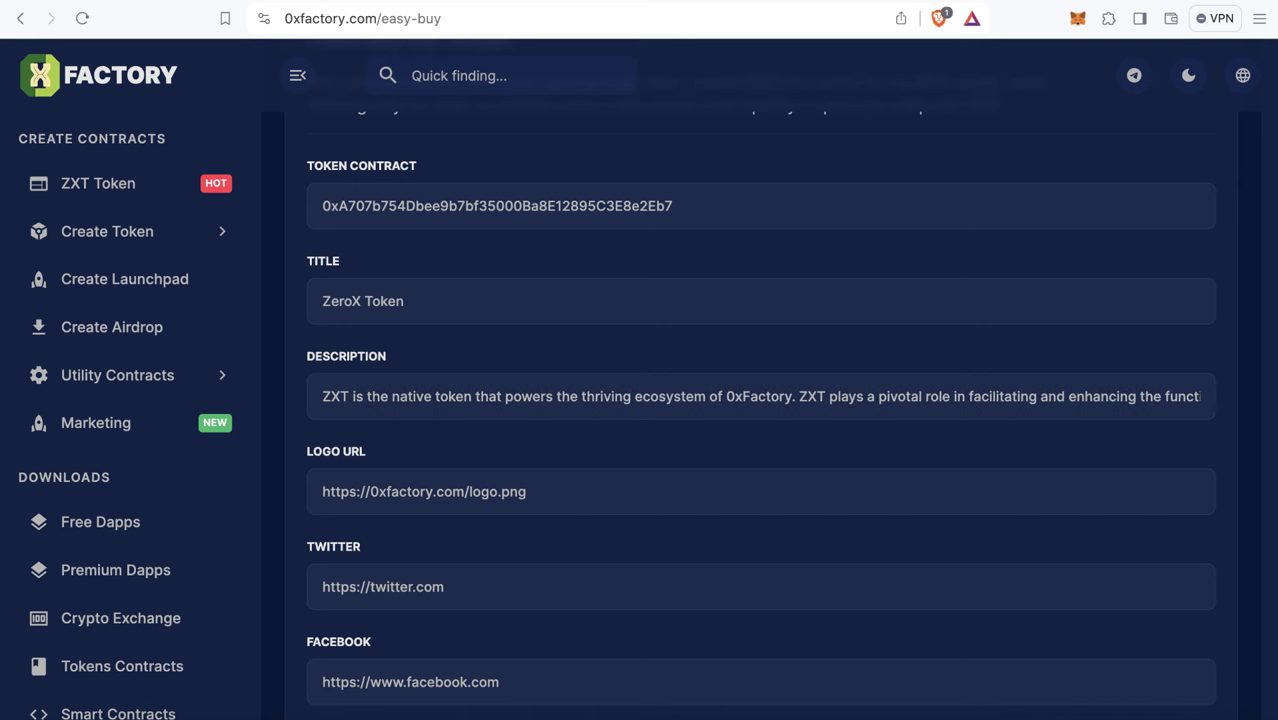
pyautogui.scroll(-2, 445, 443)
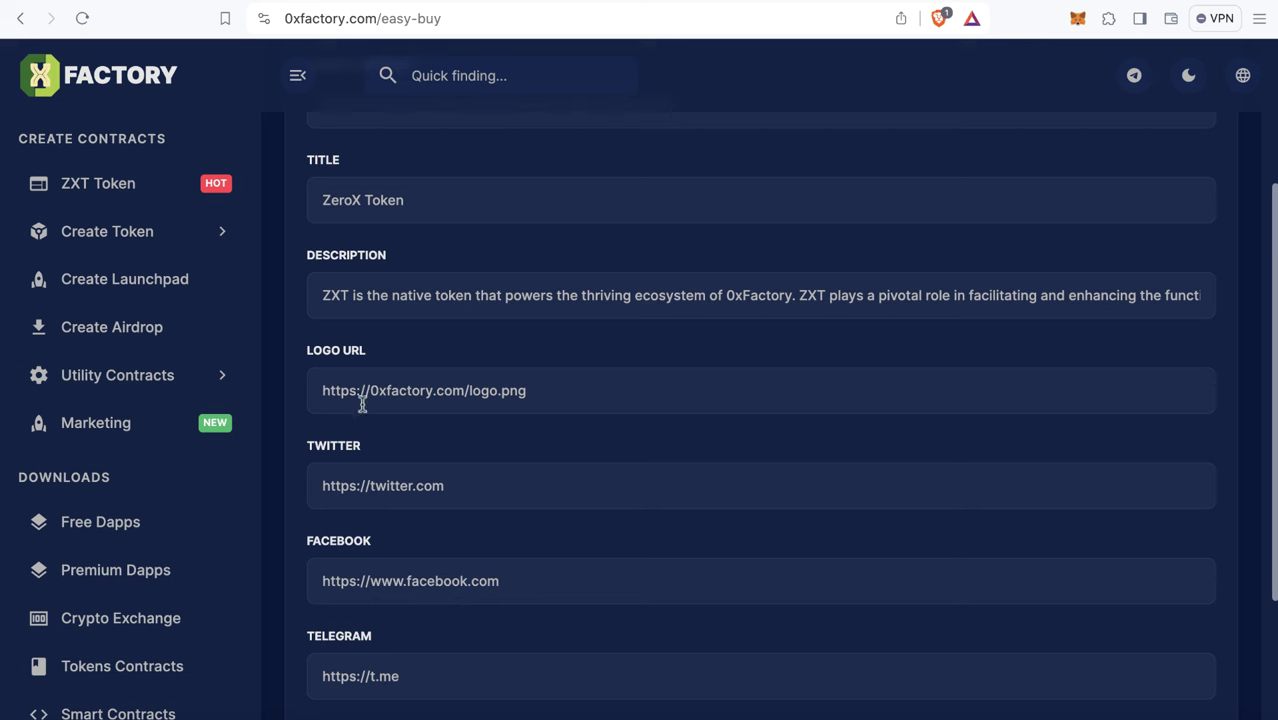
pyautogui.moveTo(573, 391); pyautogui.dragTo(297, 394)
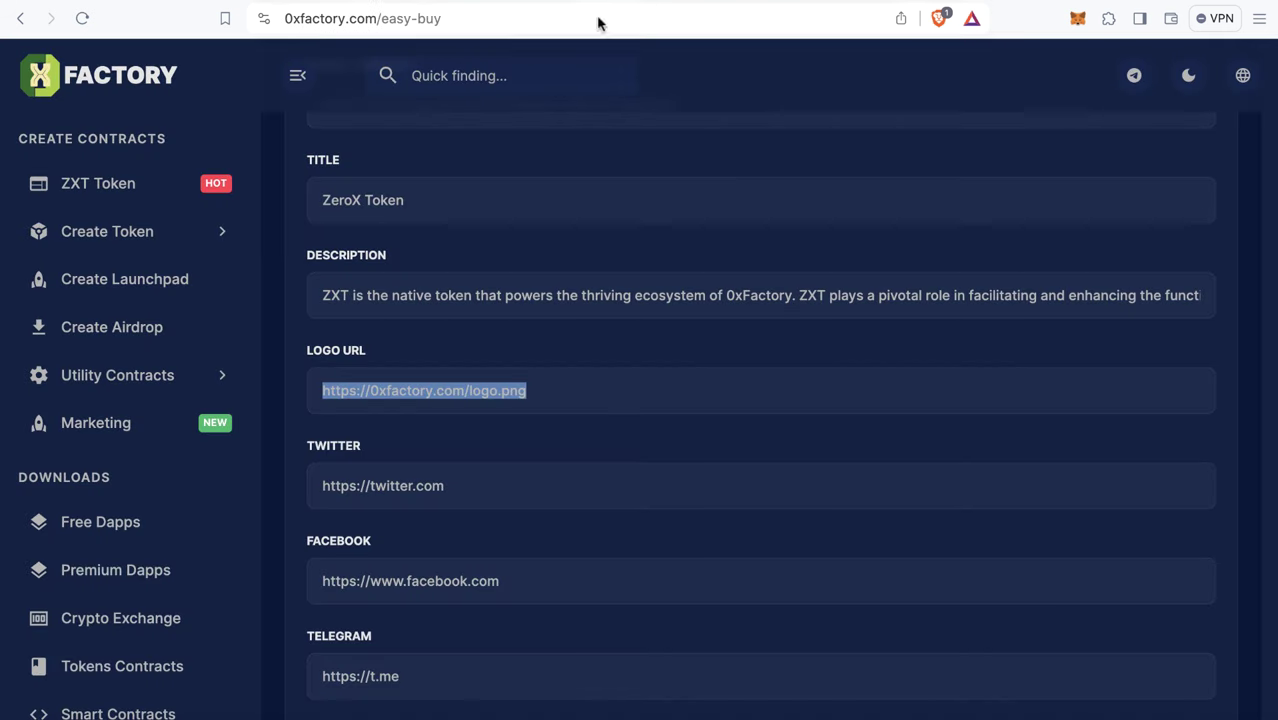
pyautogui.click(443, 468)
pyautogui.moveTo(570, 391); pyautogui.dragTo(257, 394)
pyautogui.scroll(-2, 432, 424)
pyautogui.click(460, 413)
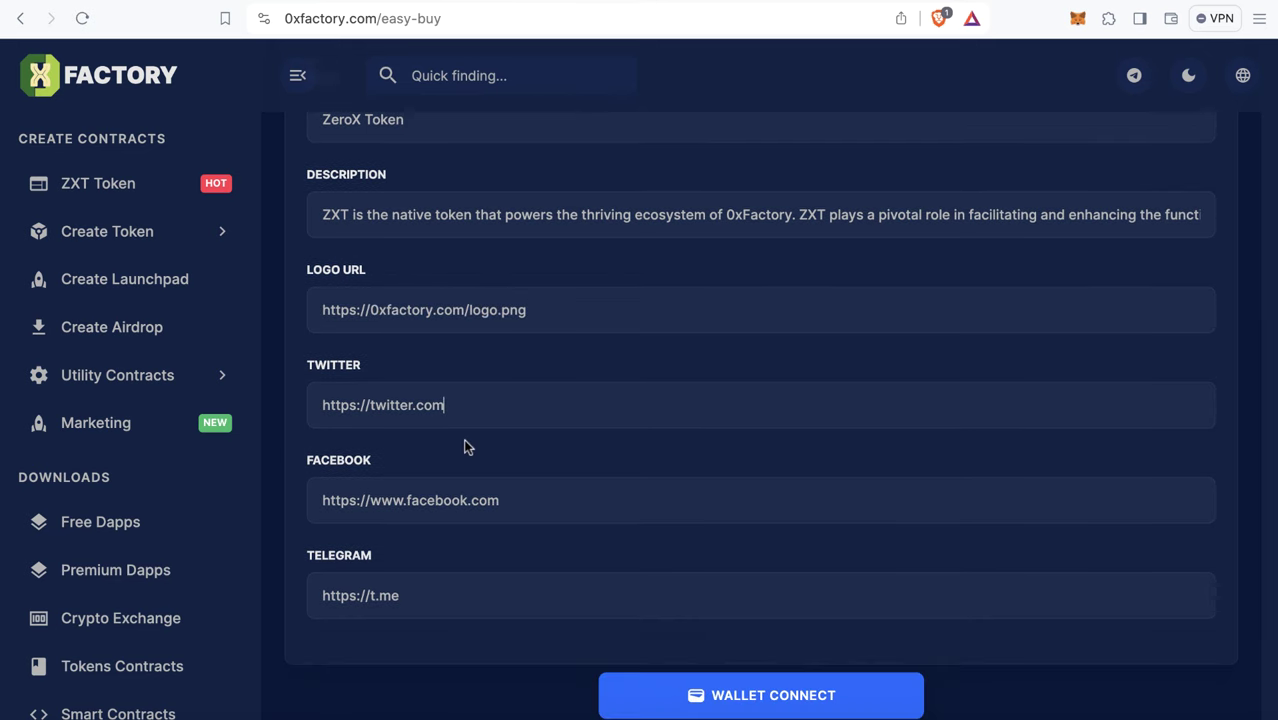
pyautogui.scroll(-2, 465, 447)
pyautogui.moveTo(539, 405); pyautogui.dragTo(228, 402)
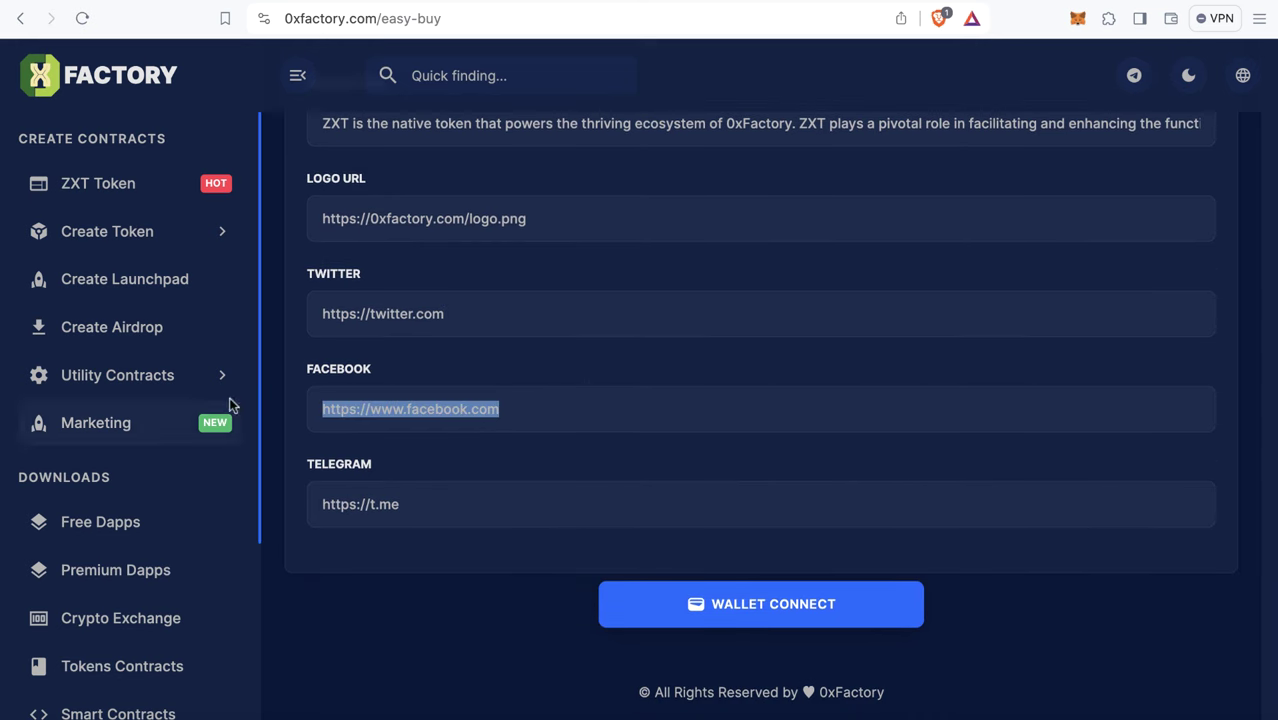
pyautogui.click(482, 450)
pyautogui.moveTo(432, 508); pyautogui.dragTo(300, 505)
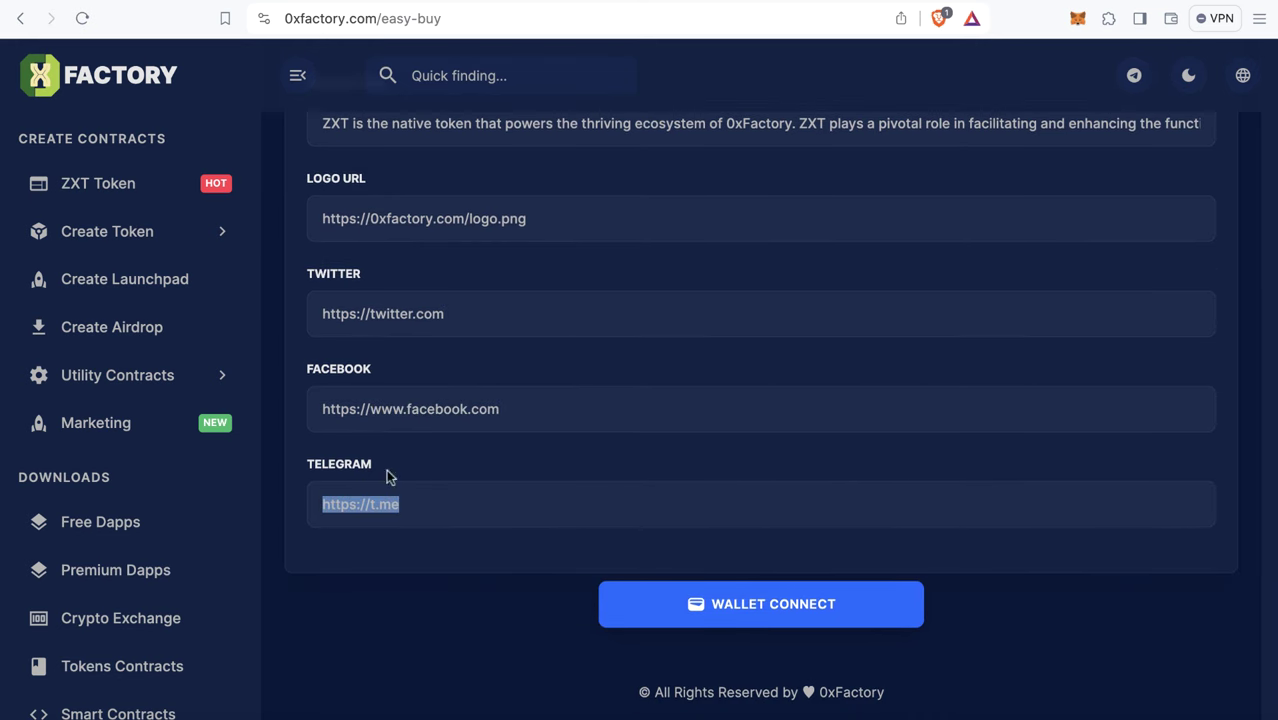
pyautogui.scroll(1, 503, 436)
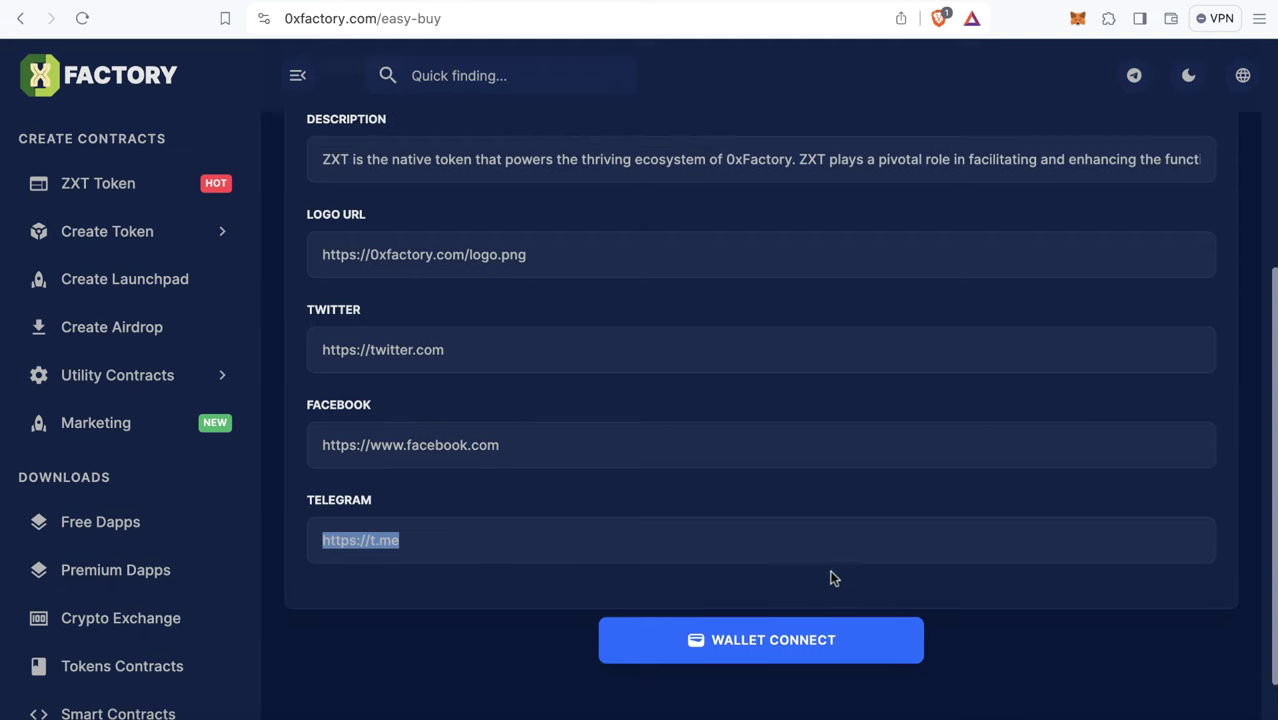
# Connect the wallet via Wallet Connect and check the MetaMask balance.
pyautogui.click(776, 645)
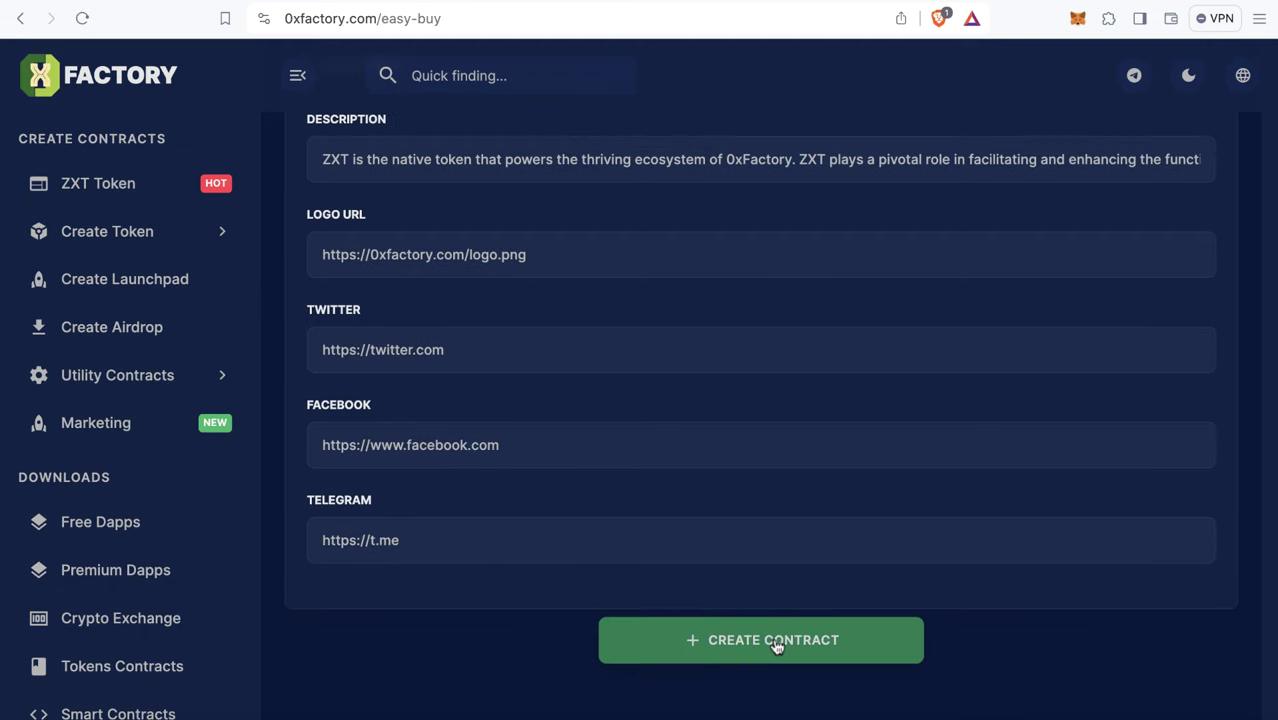
pyautogui.scroll(-1, 788, 507)
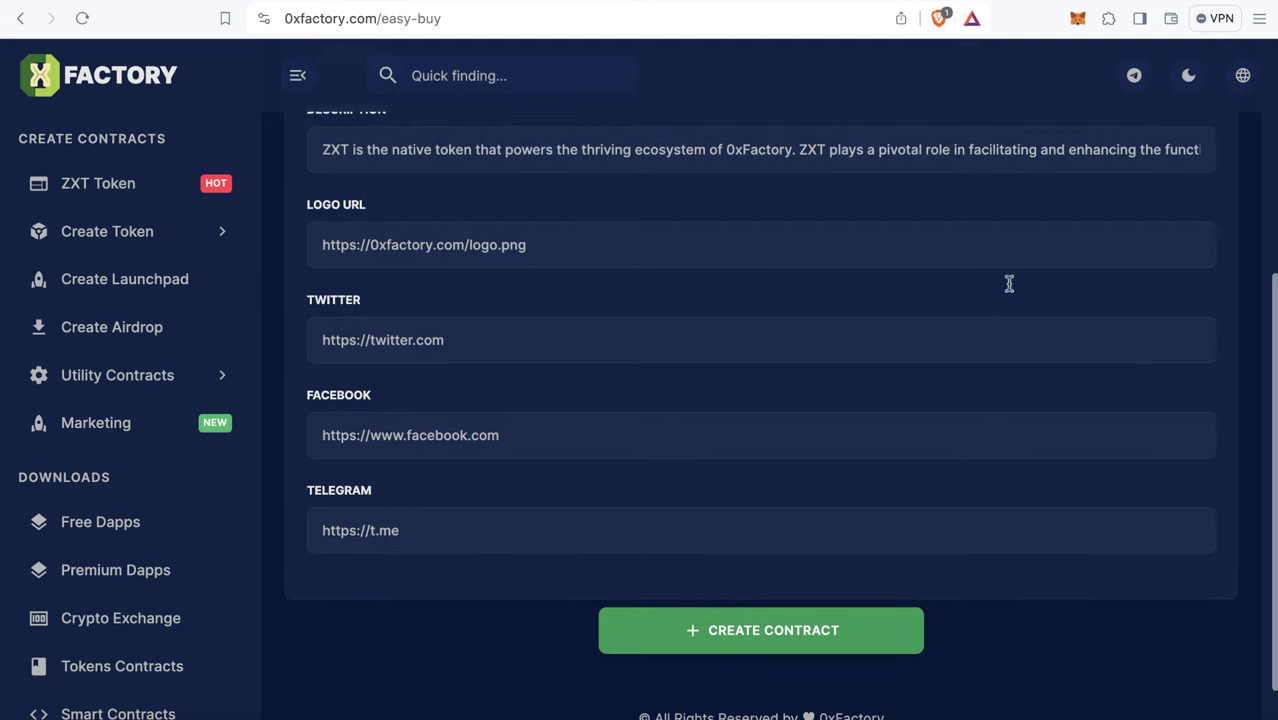
pyautogui.click(1076, 24)
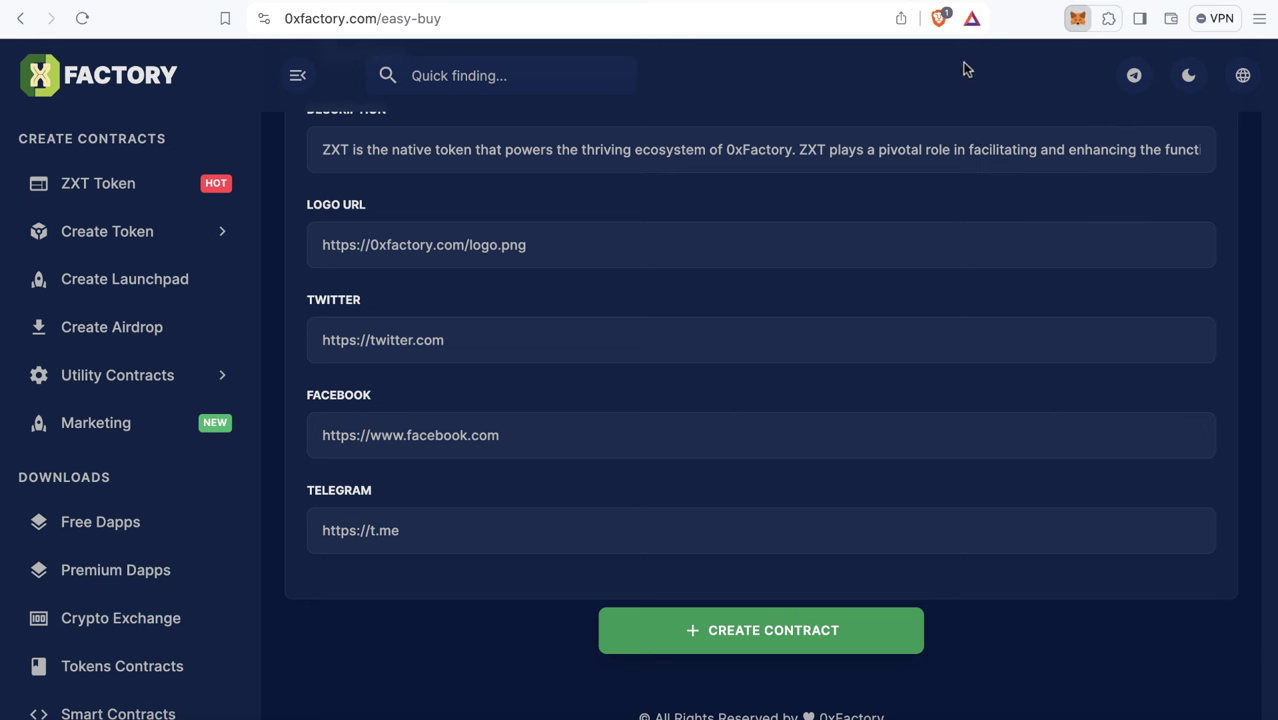
pyautogui.click(580, 184)
# Submit Create Contract and confirm the MetaMask transaction to deploy the Easy Buy contract.
pyautogui.scroll(-1, 577, 183)
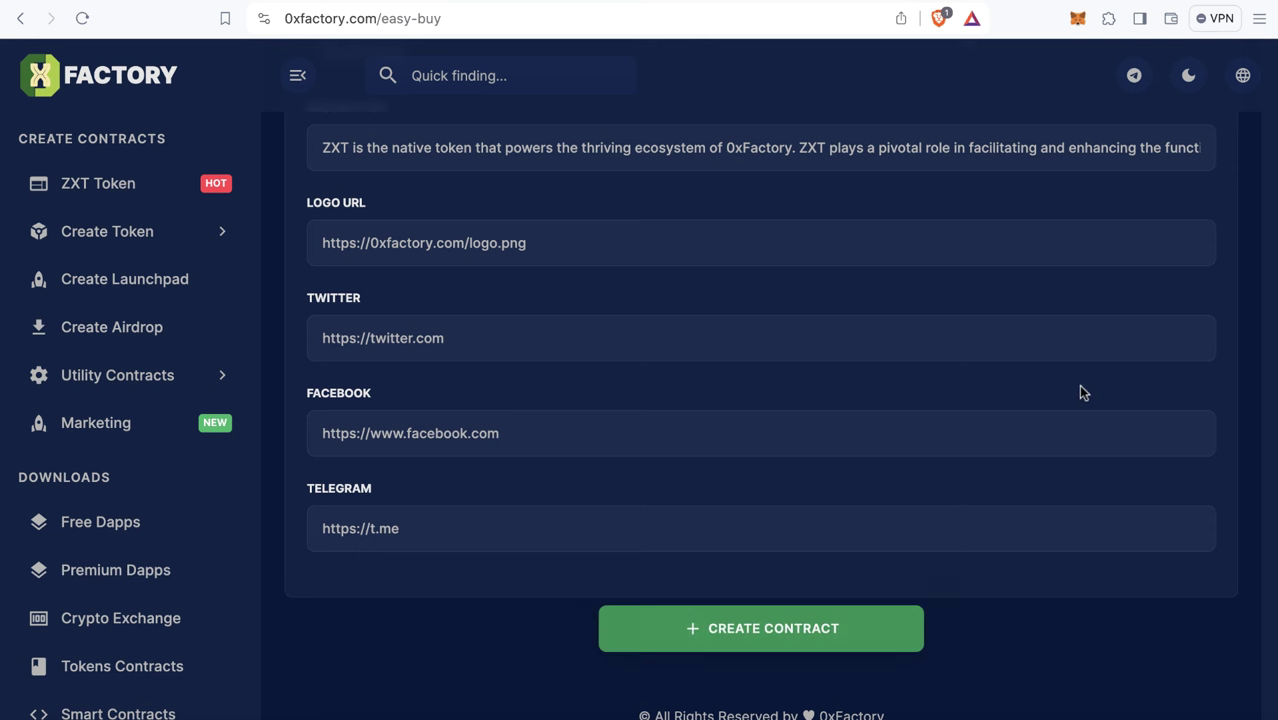
pyautogui.scroll(-1, 880, 480)
pyautogui.click(795, 606)
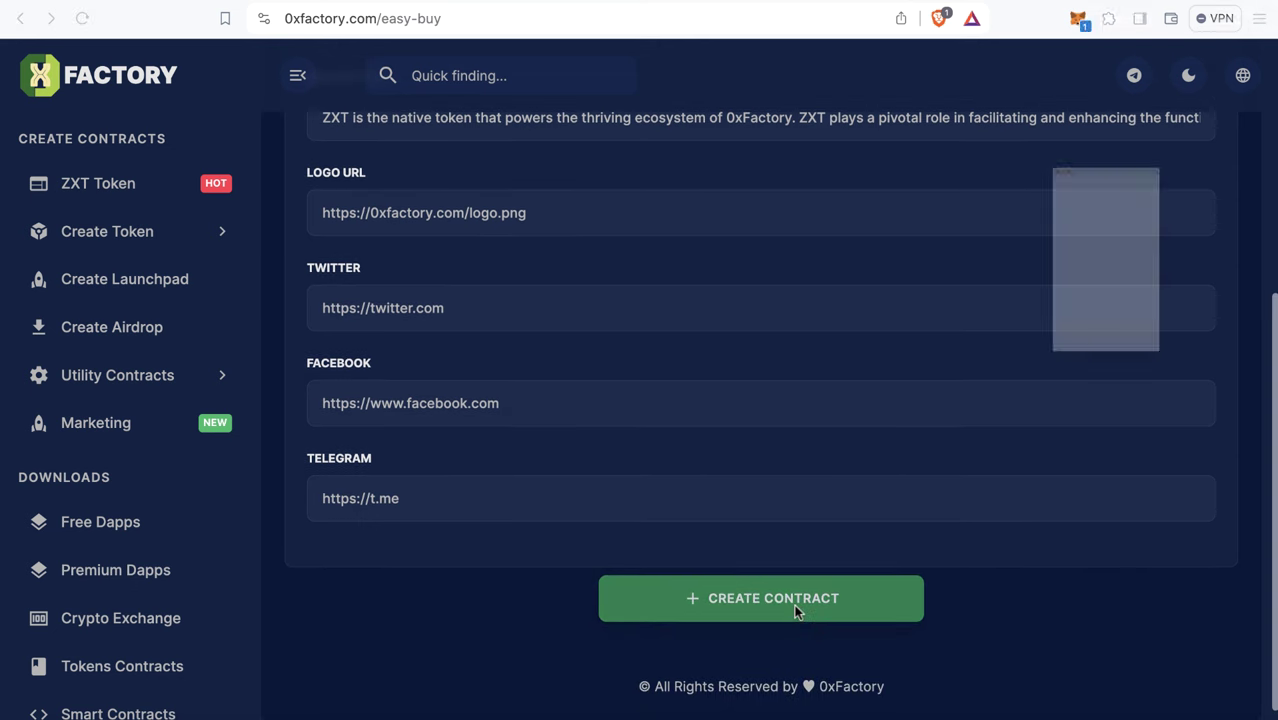
pyautogui.scroll(5, 800, 494)
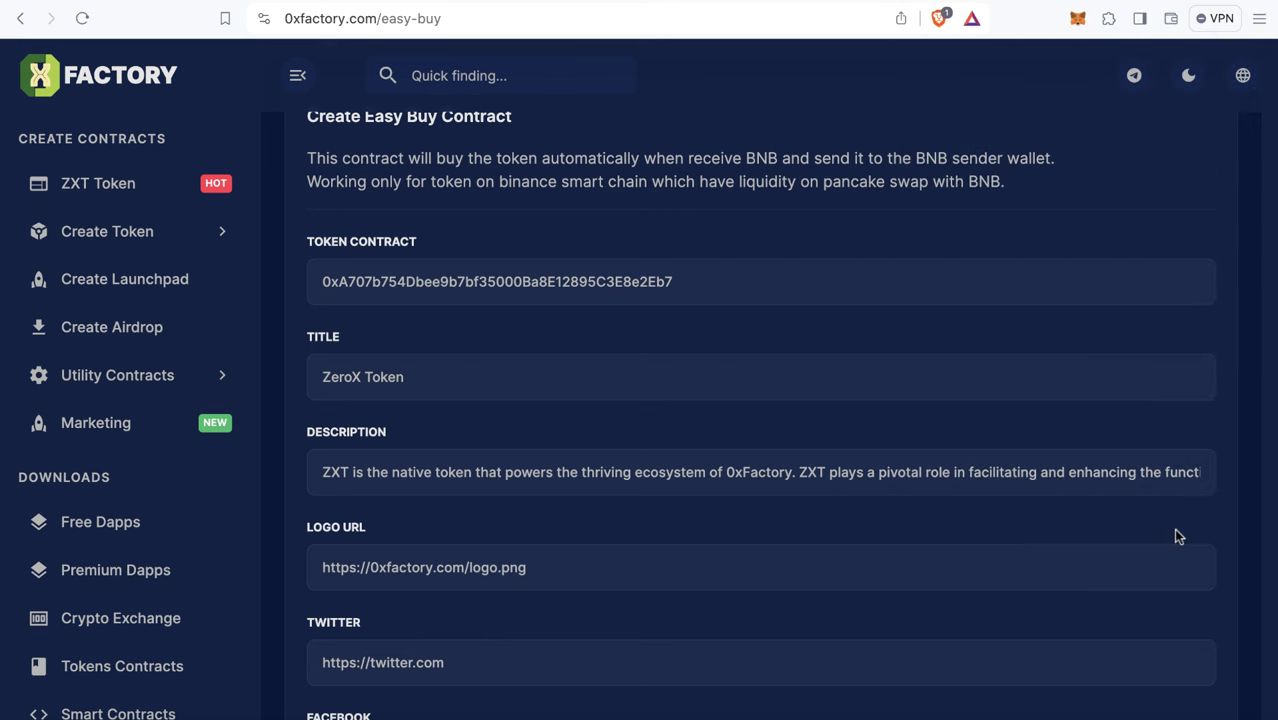
pyautogui.scroll(-4, 964, 476)
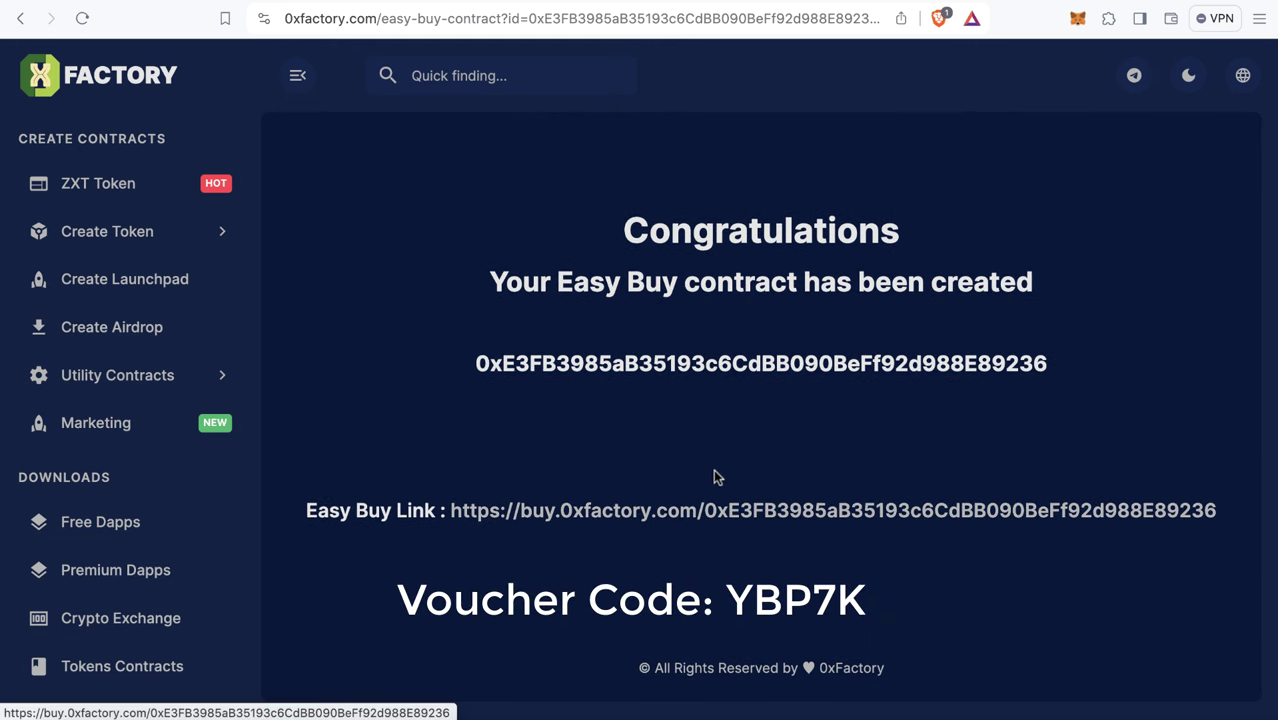
# Open the new Easy Buy link and highlight the ZeroX Token title.
pyautogui.click(700, 517)
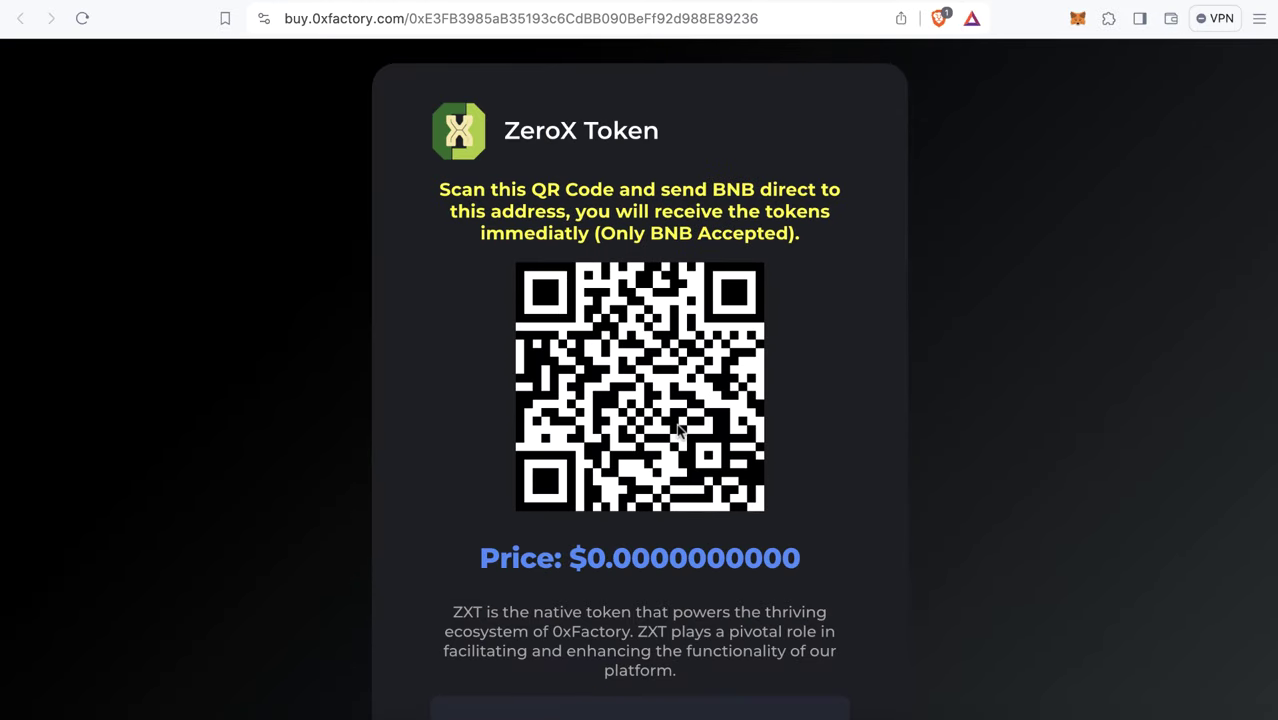
pyautogui.moveTo(518, 131); pyautogui.dragTo(671, 137)
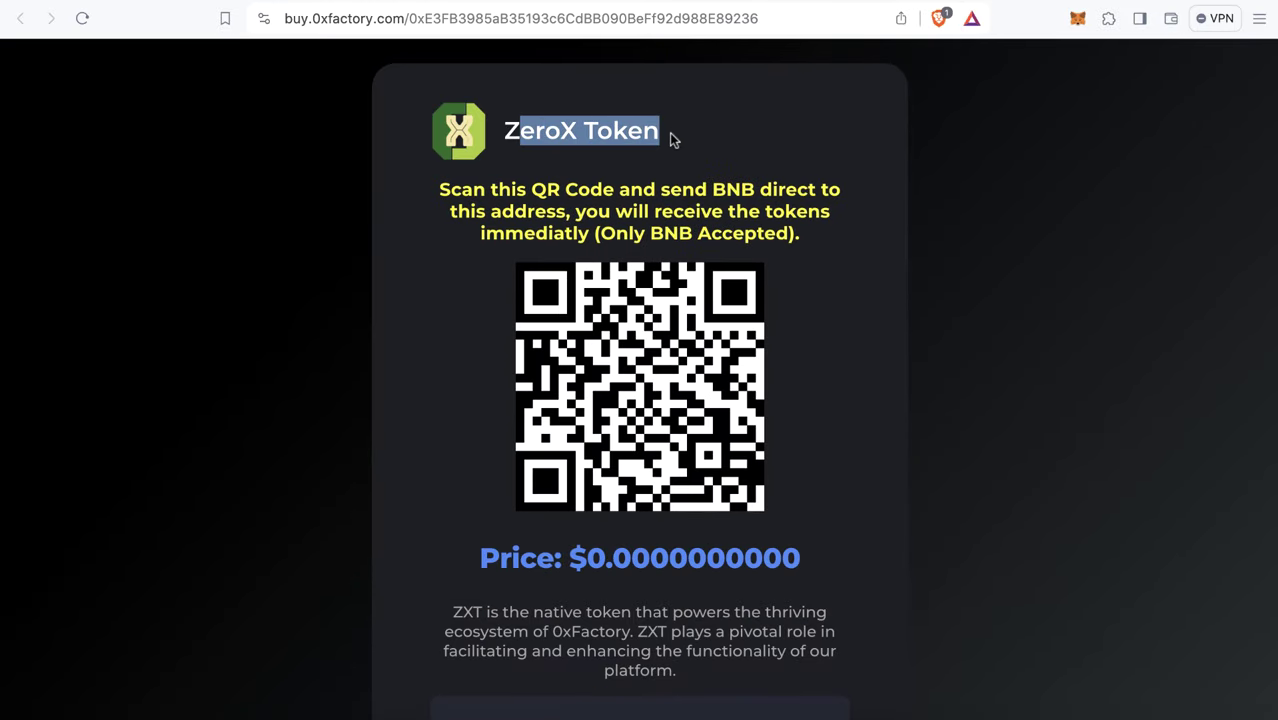
pyautogui.click(640, 155)
pyautogui.scroll(-1, 670, 156)
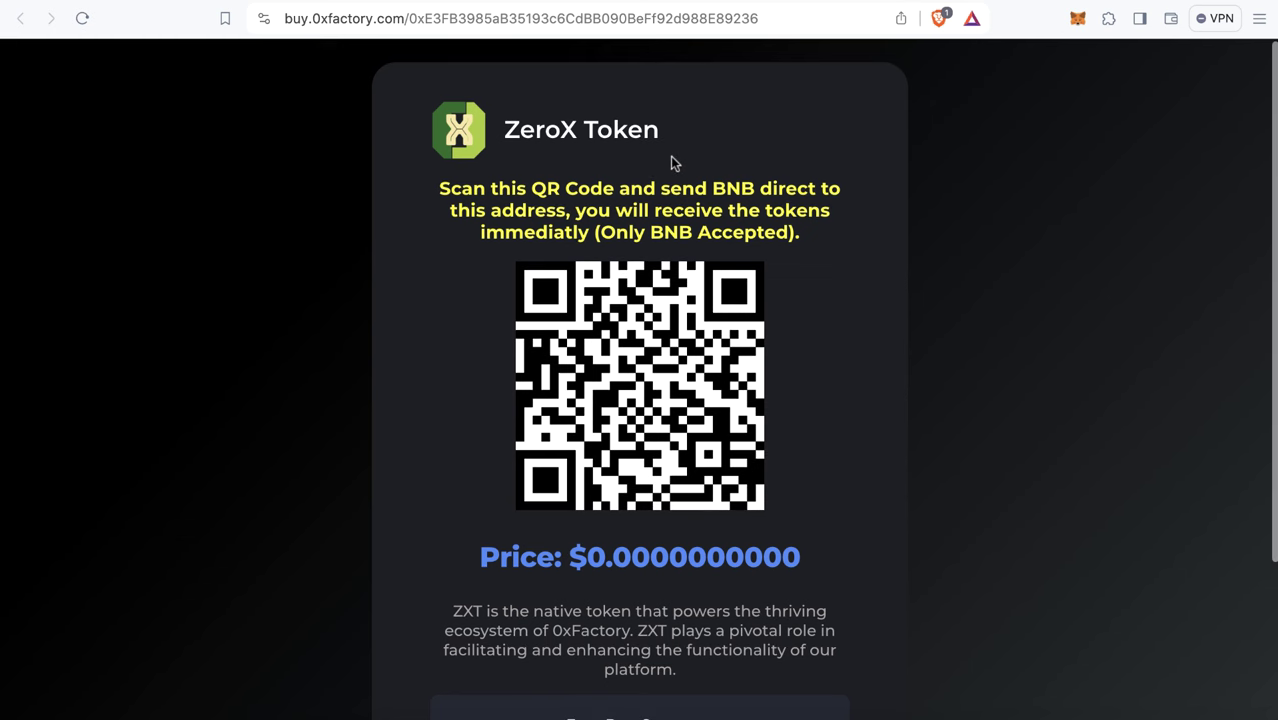
pyautogui.moveTo(528, 128); pyautogui.dragTo(660, 138)
pyautogui.scroll(-3, 673, 186)
# Review the ZXT description and highlight the $0.0000000000 price on the payment page.
pyautogui.moveTo(462, 457); pyautogui.dragTo(690, 517)
pyautogui.scroll(1, 690, 515)
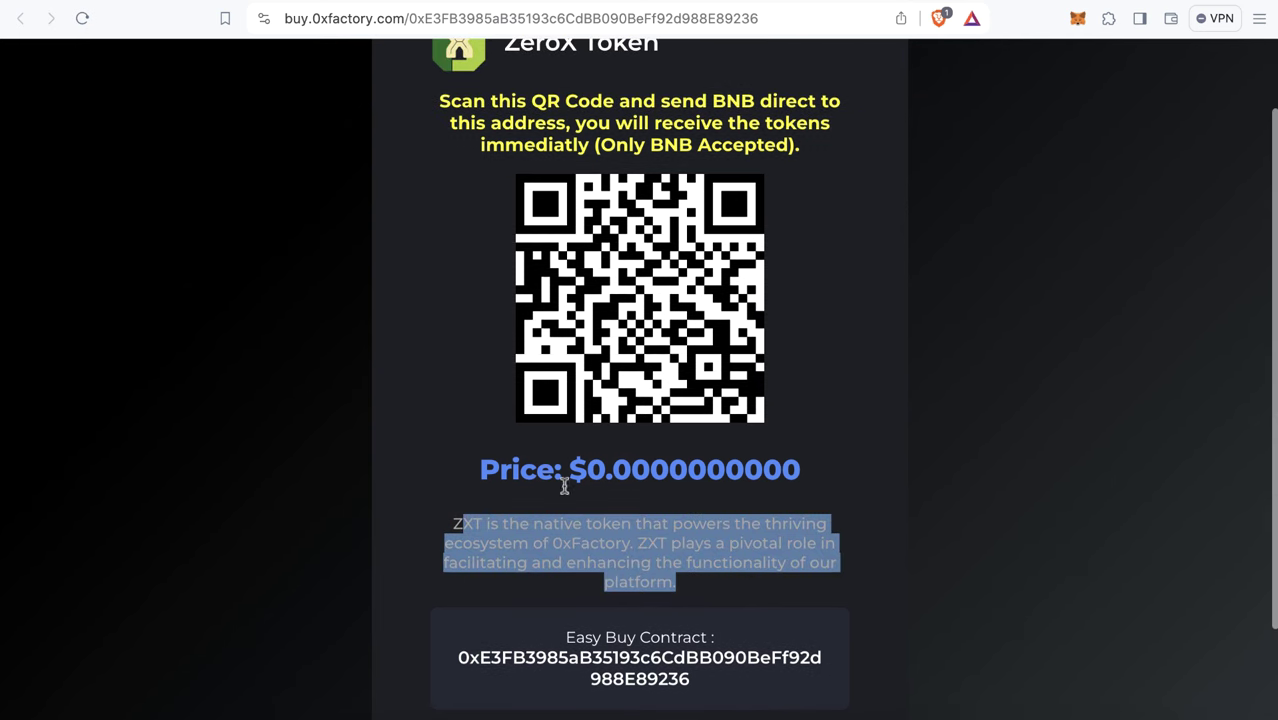
pyautogui.moveTo(513, 471); pyautogui.dragTo(722, 486)
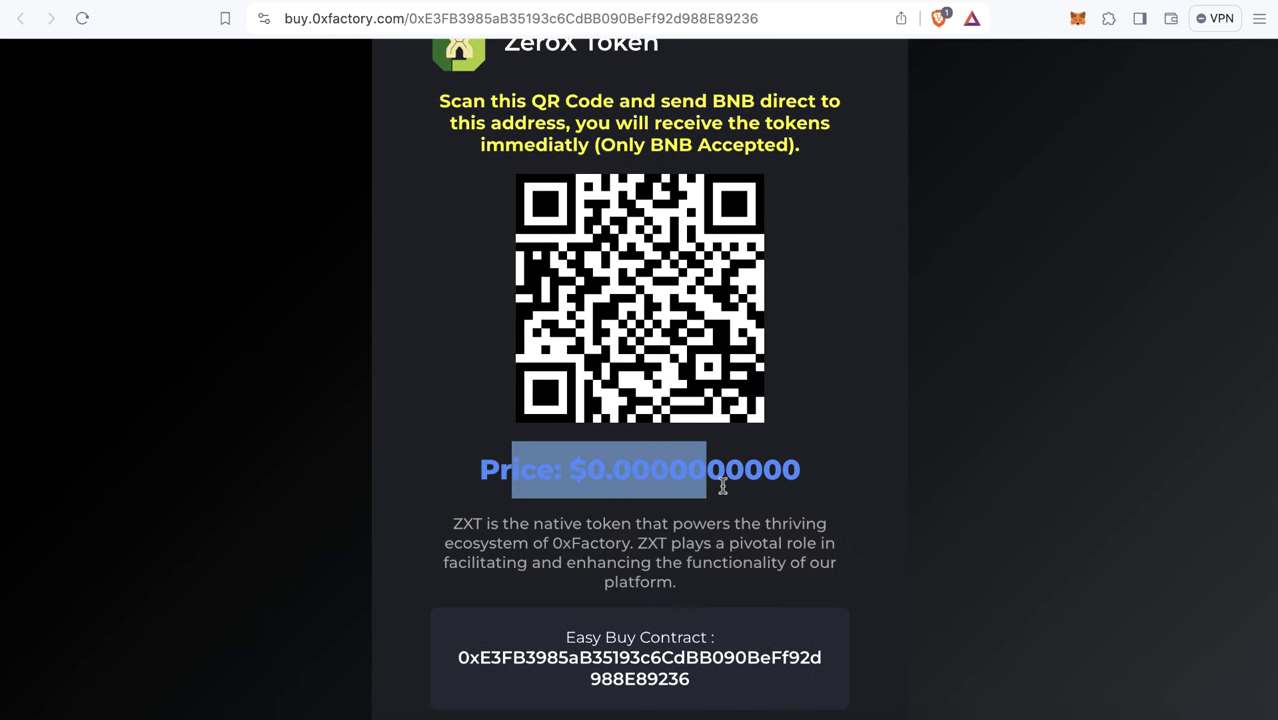
pyautogui.scroll(2, 722, 486)
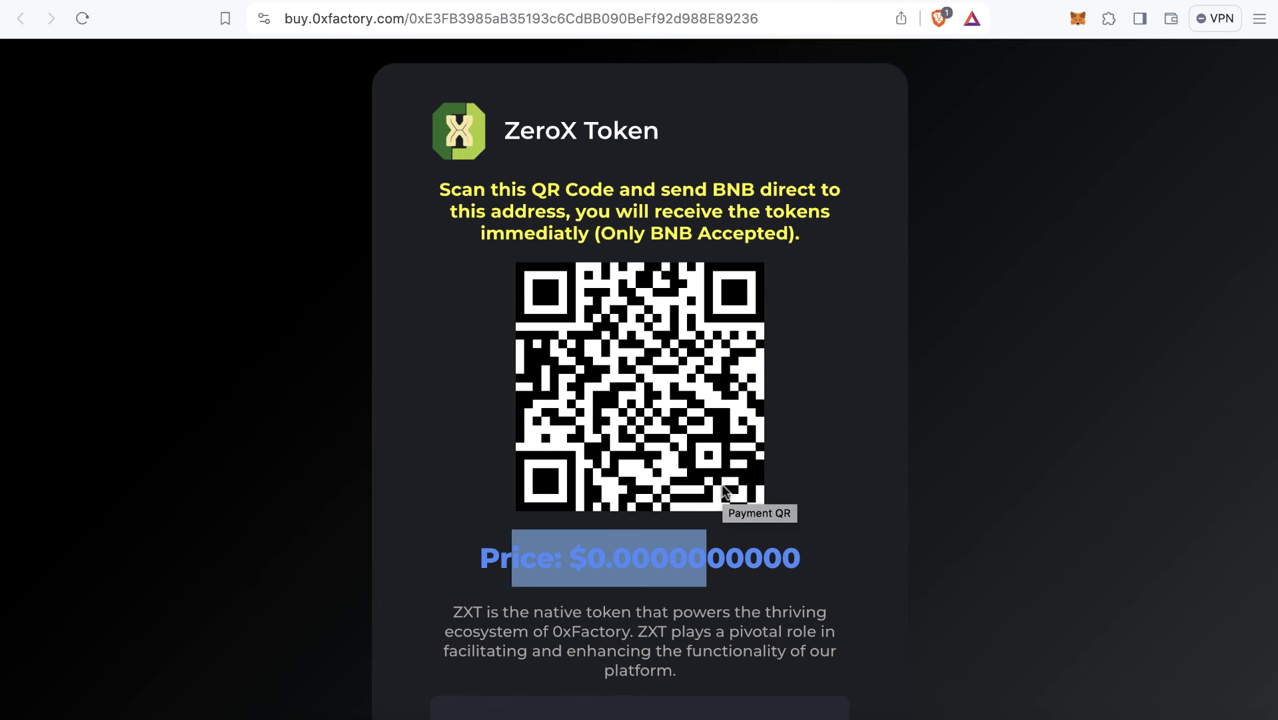
pyautogui.scroll(-3, 804, 345)
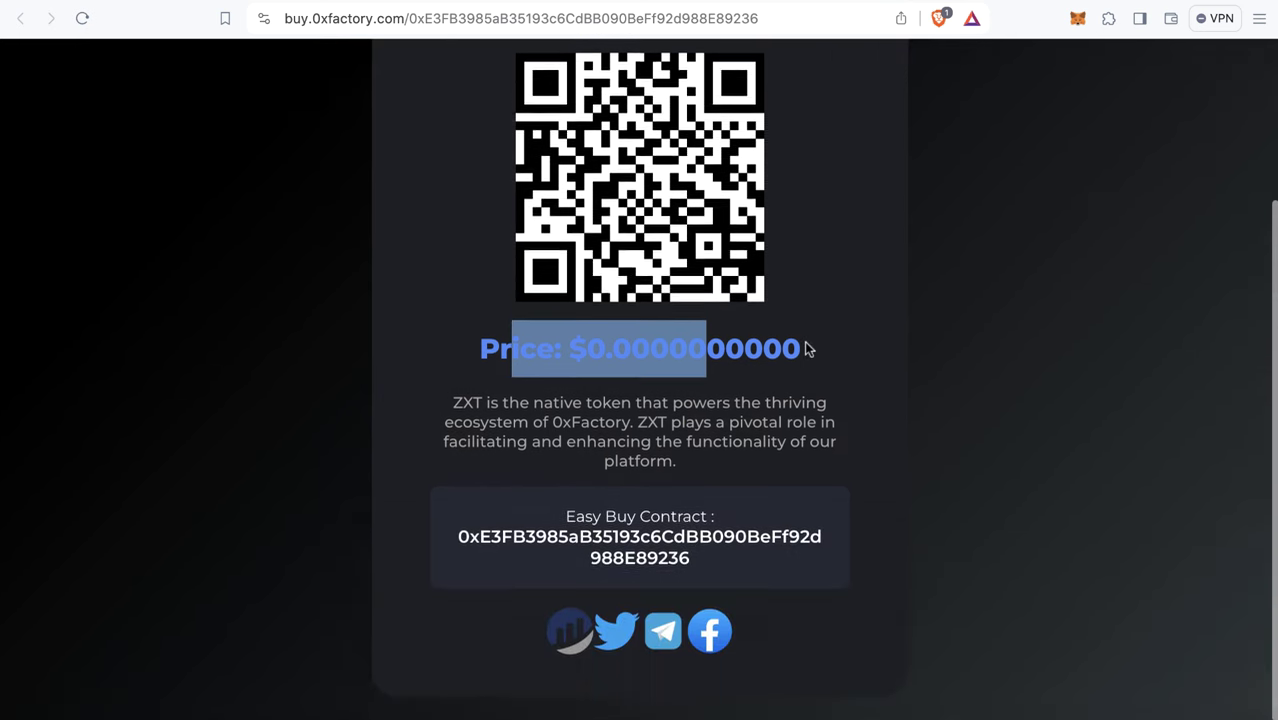
pyautogui.scroll(3, 804, 349)
pyautogui.click(800, 340)
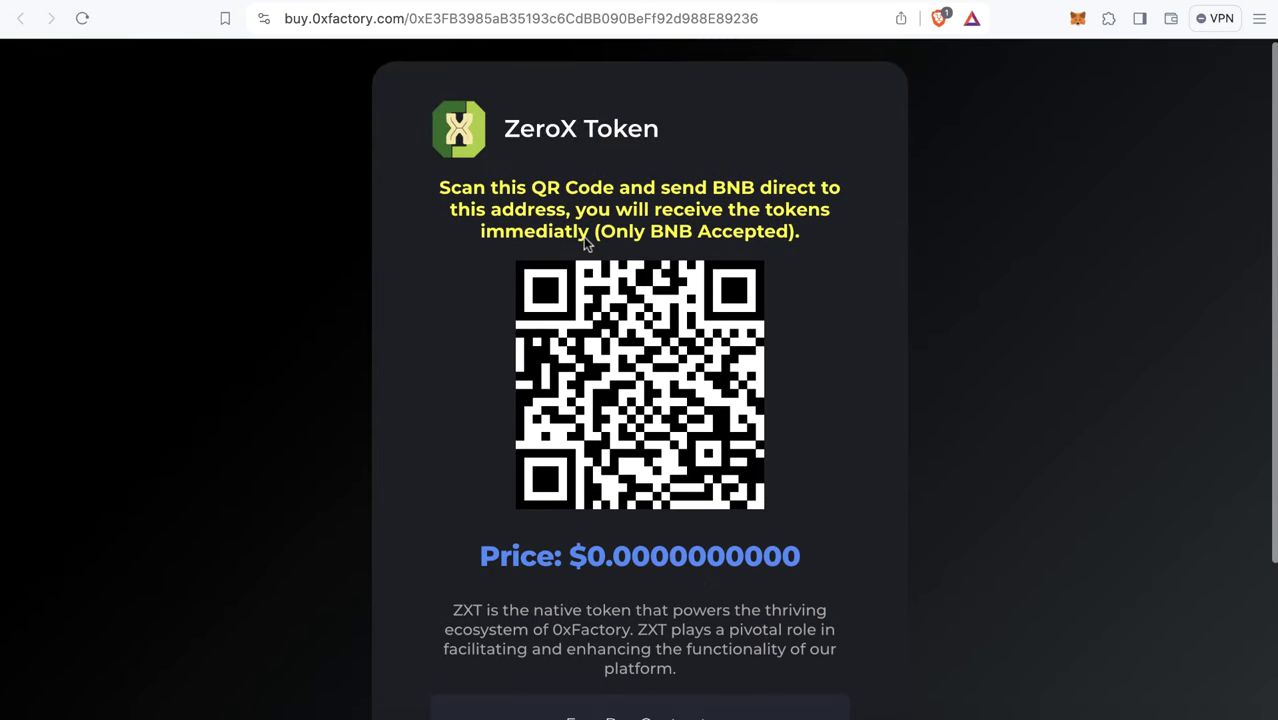